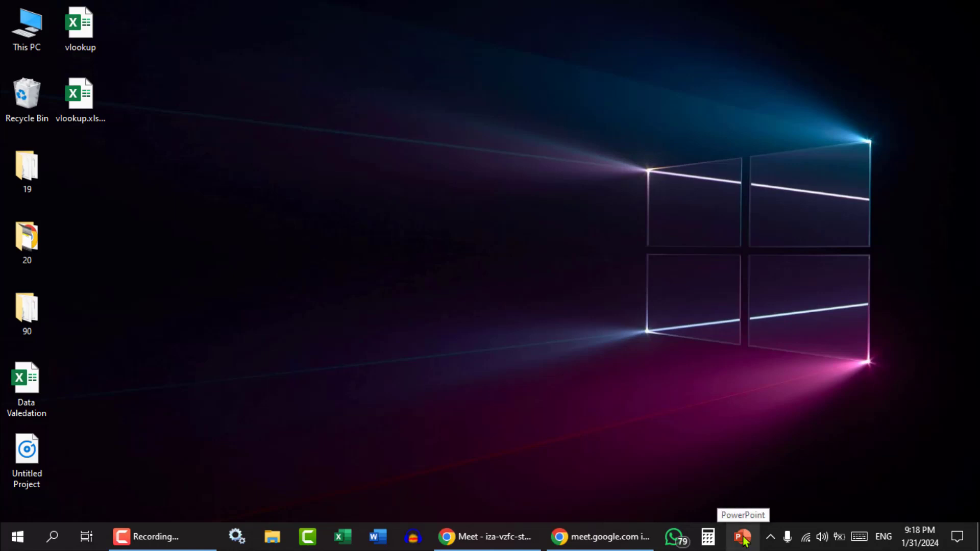
Launch PowerPoint to its start screen
left_click(743, 537)
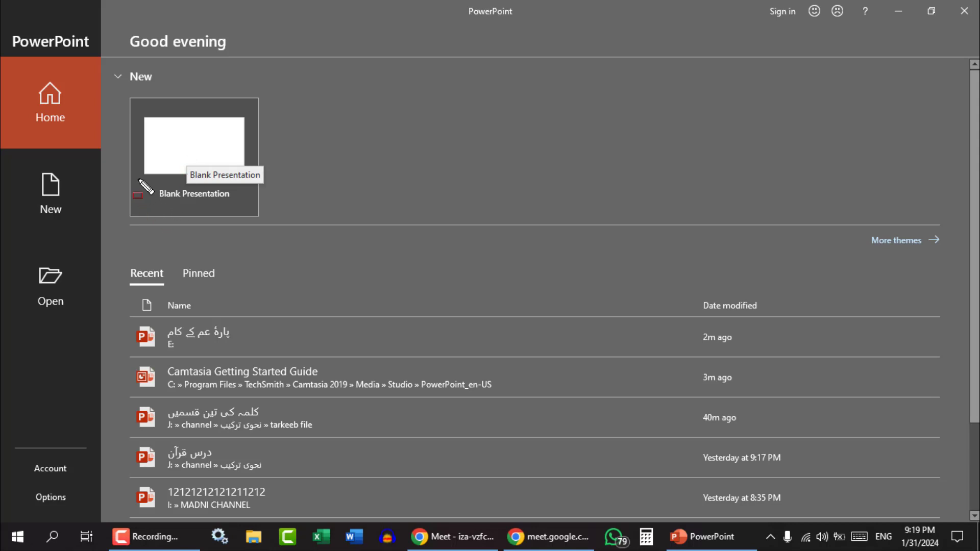
left_click_drag(139, 176, 246, 210)
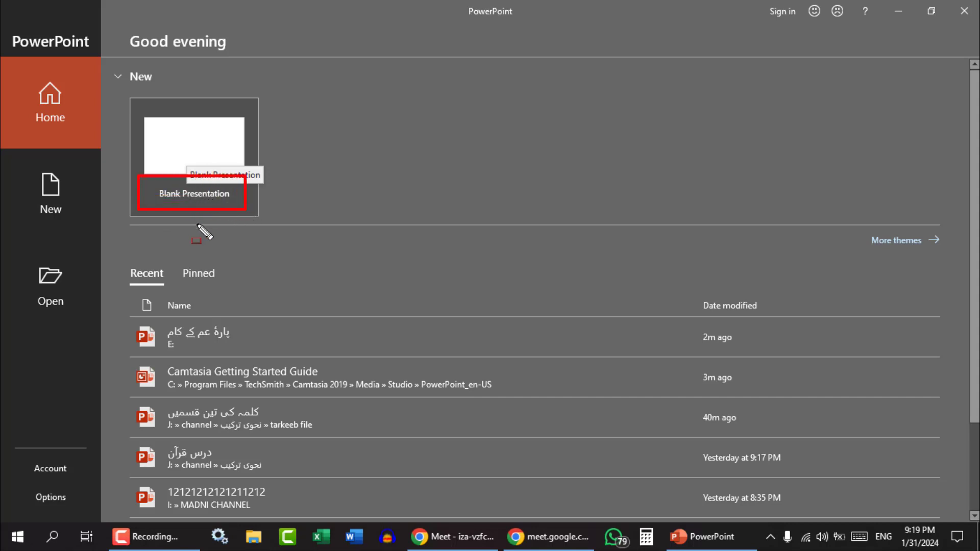
key("Escape")
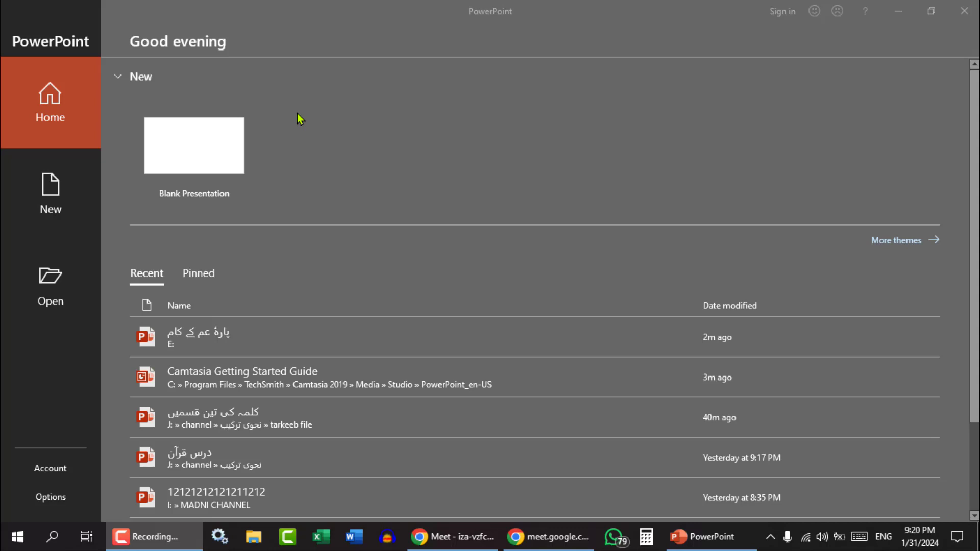
Open the recent presentation پارۂ عم کے کام for viewing without the update notice, and close it
left_click(220, 341)
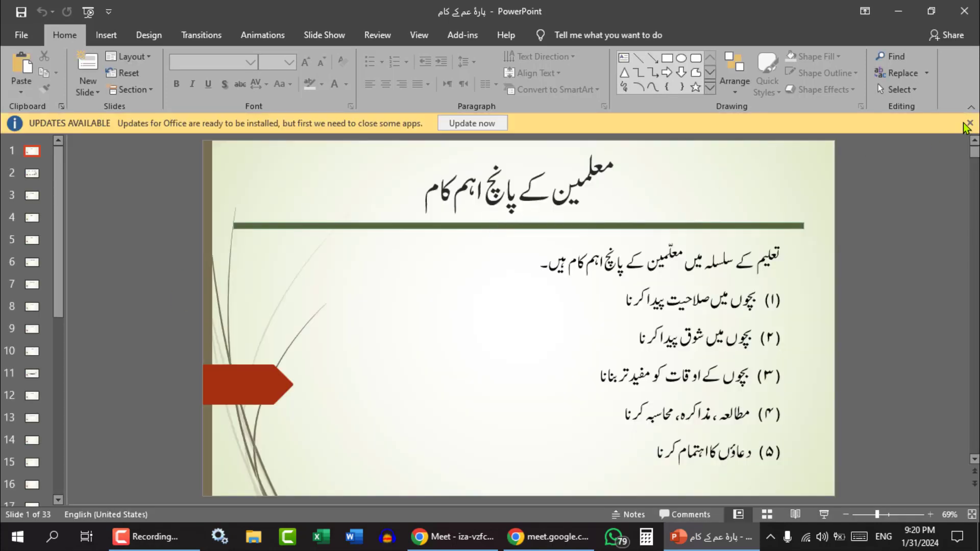
left_click(965, 123)
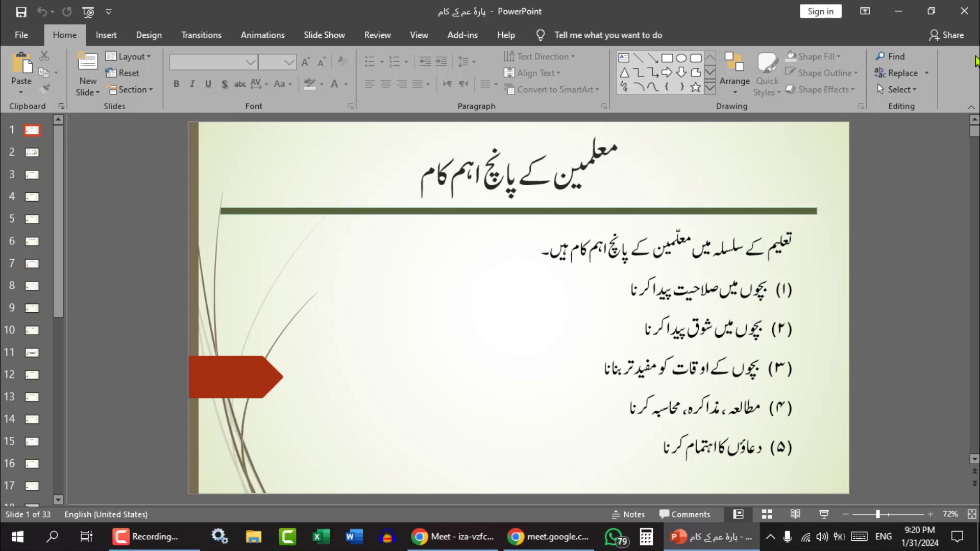
left_click(964, 11)
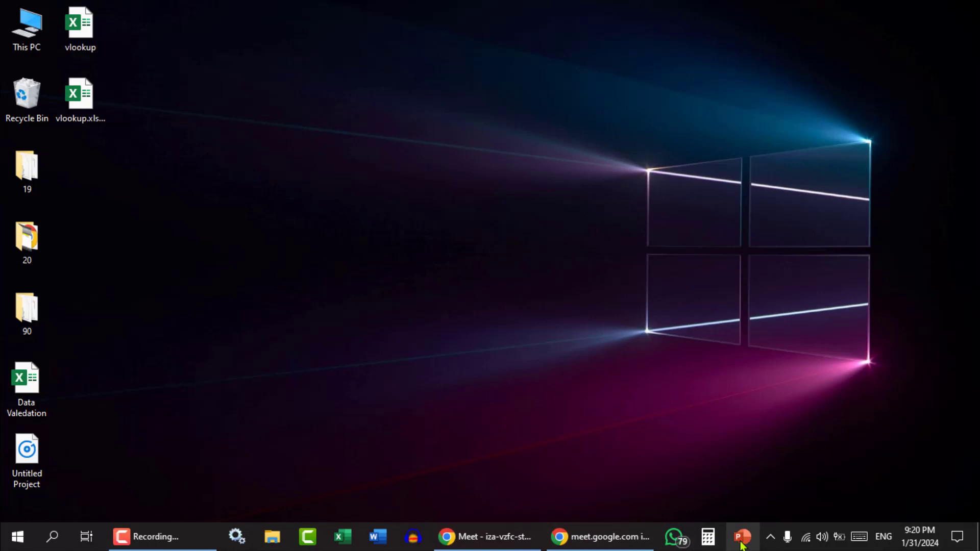
Reopen PowerPoint at its start screen with the recent presentations listed
left_click(735, 542)
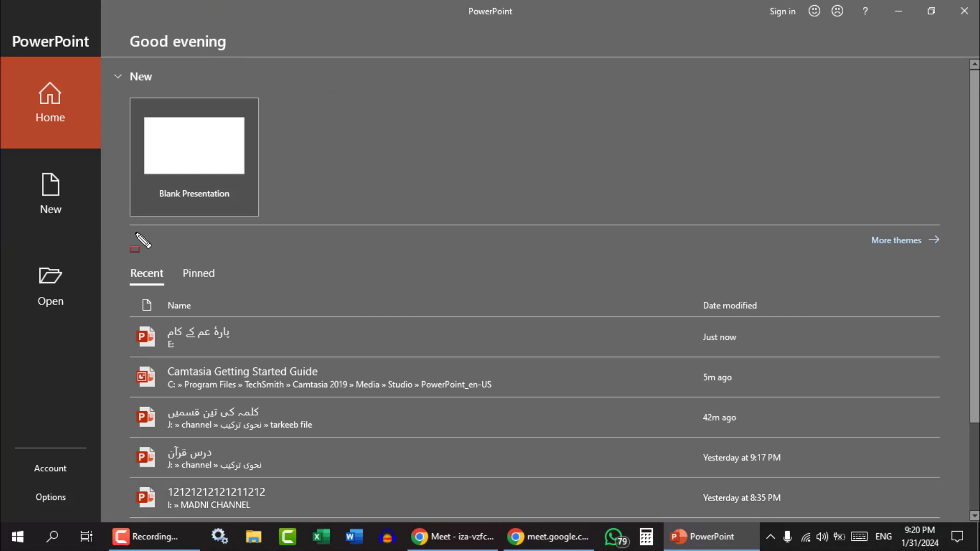
left_click_drag(21, 30, 963, 499)
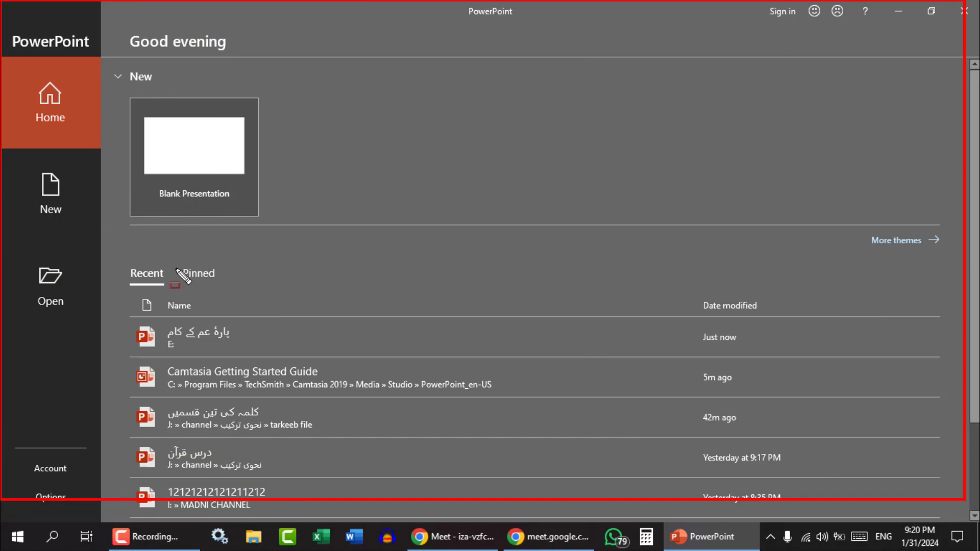
mouse_move(102, 248)
left_mouse_down()
mouse_move(198, 289)
mouse_move(259, 301)
left_mouse_up()
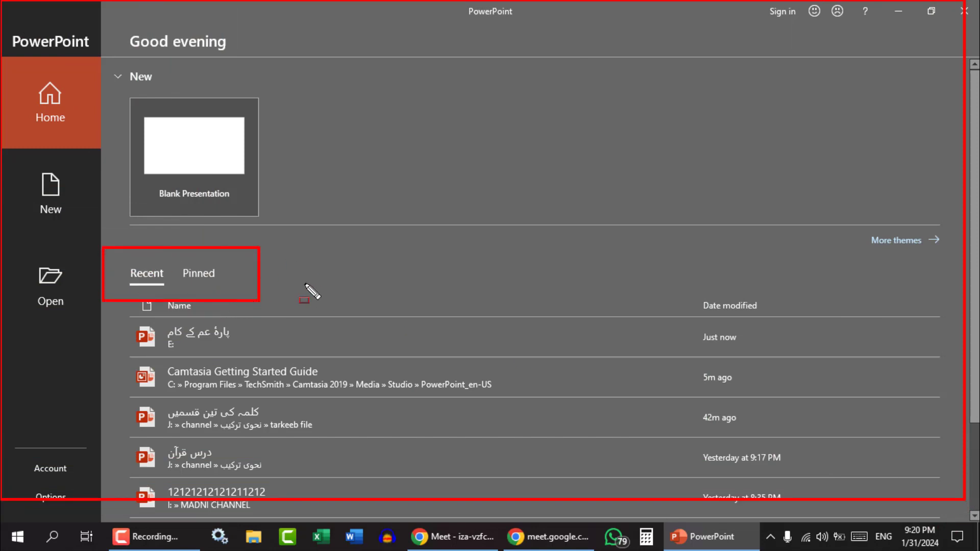
key("Escape")
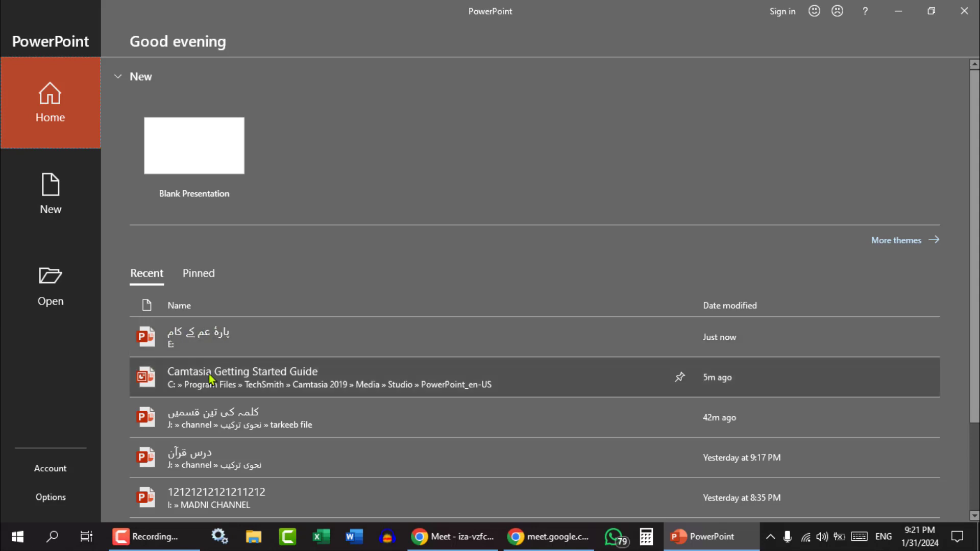
key("ctrl+shift+d")
left_click_drag(133, 396, 237, 415)
left_click_drag(132, 442, 276, 468)
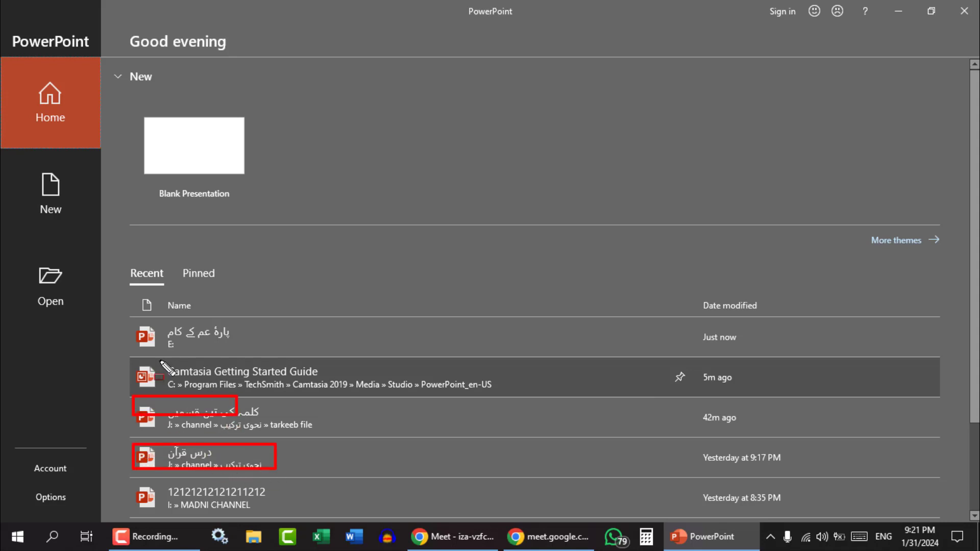
left_click_drag(122, 260, 172, 498)
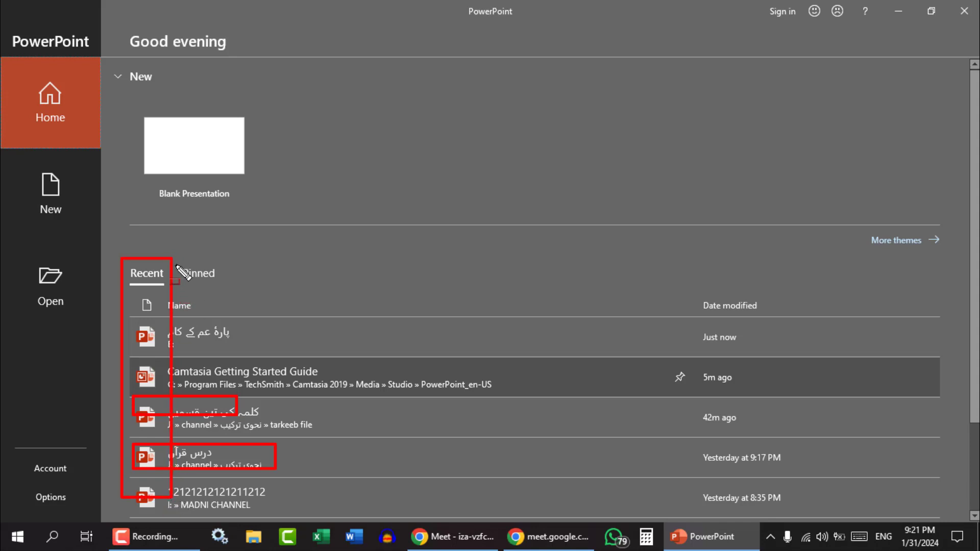
mouse_move(363, 236)
left_mouse_down()
mouse_move(246, 269)
mouse_move(217, 264)
left_mouse_up()
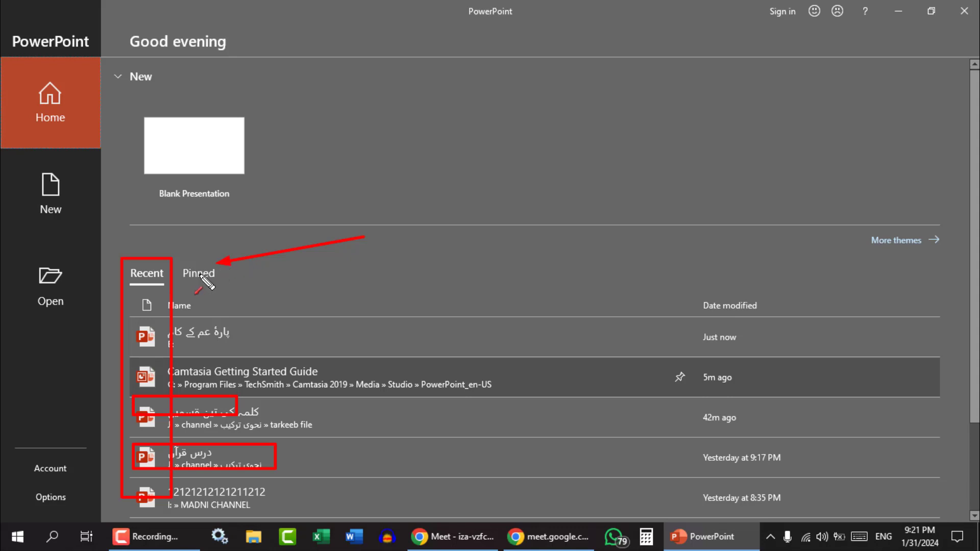
key("Escape")
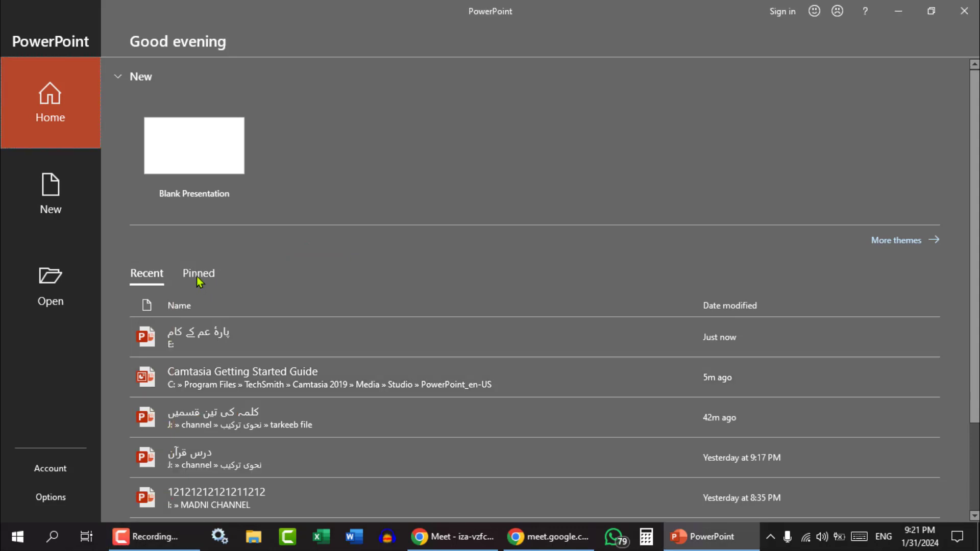
View the list of pinned presentations and briefly check the Google Meet call in Chrome
left_click(197, 277)
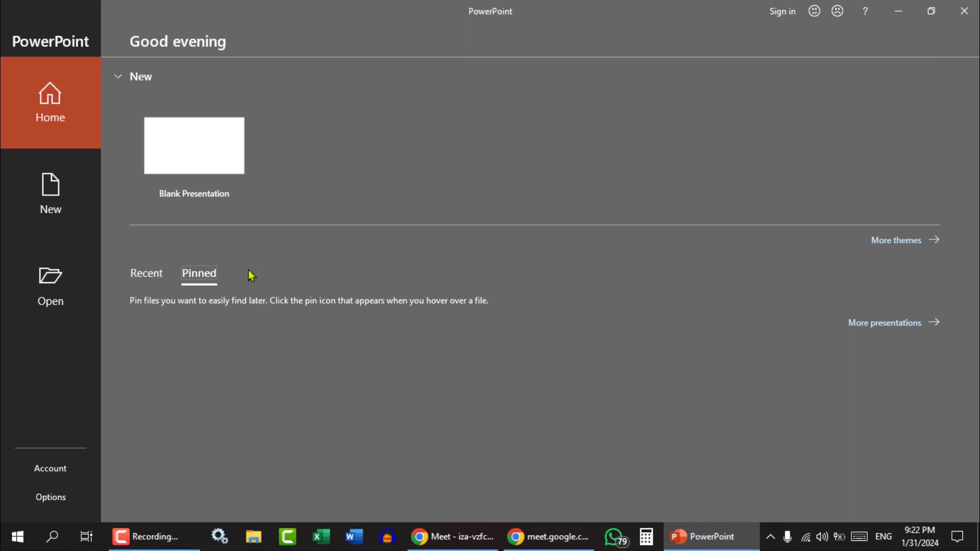
left_click(465, 542)
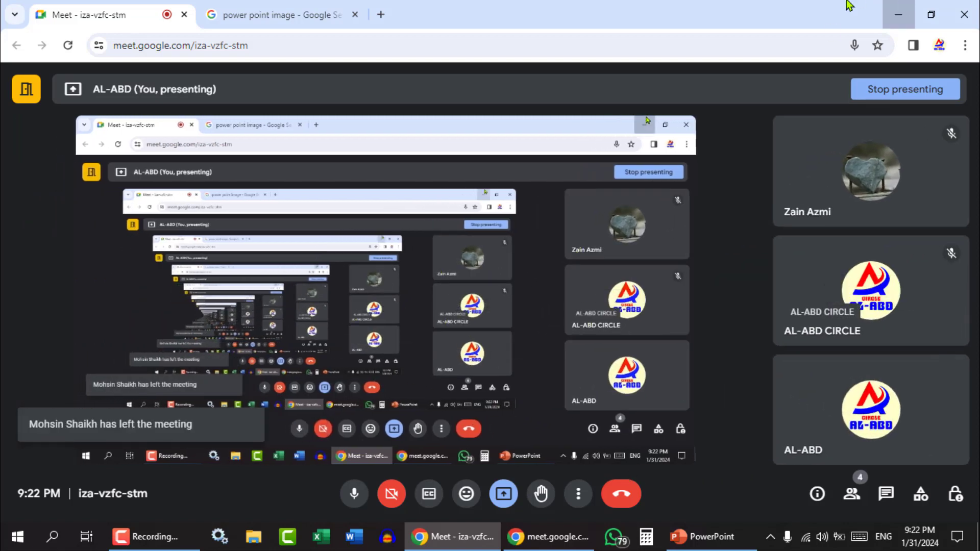
left_click(898, 14)
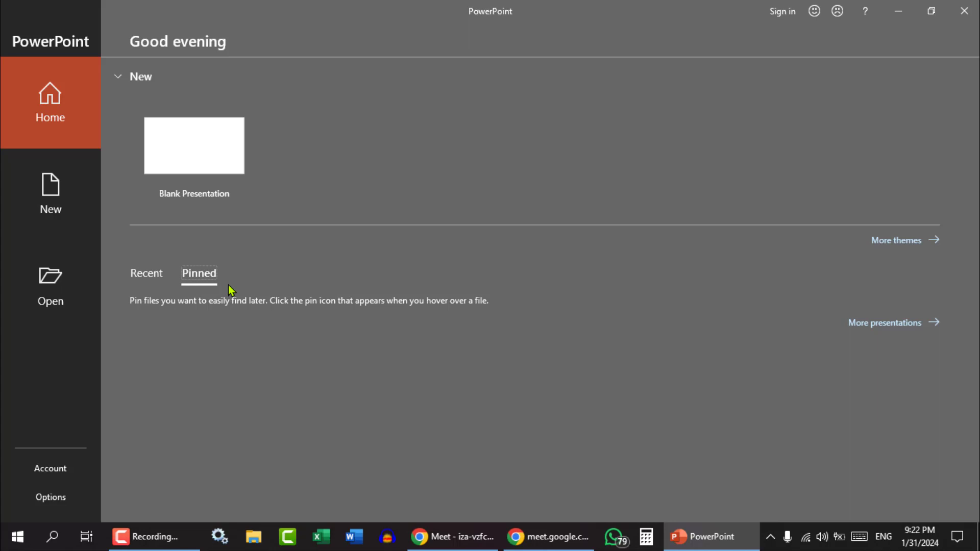
Return to the list of recent presentations and look through it
left_click(137, 276)
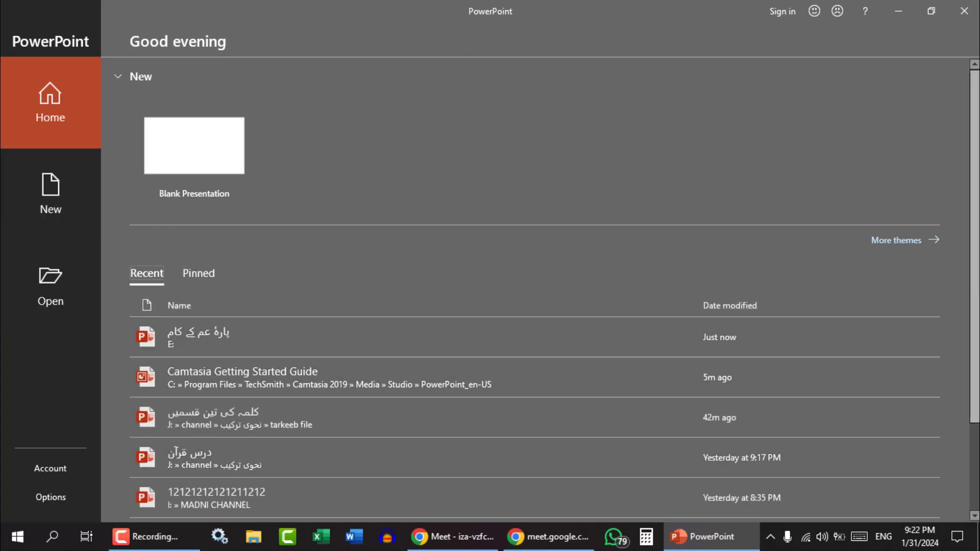
scroll(966, 464, "down", 3)
scroll(964, 306, "up", 3)
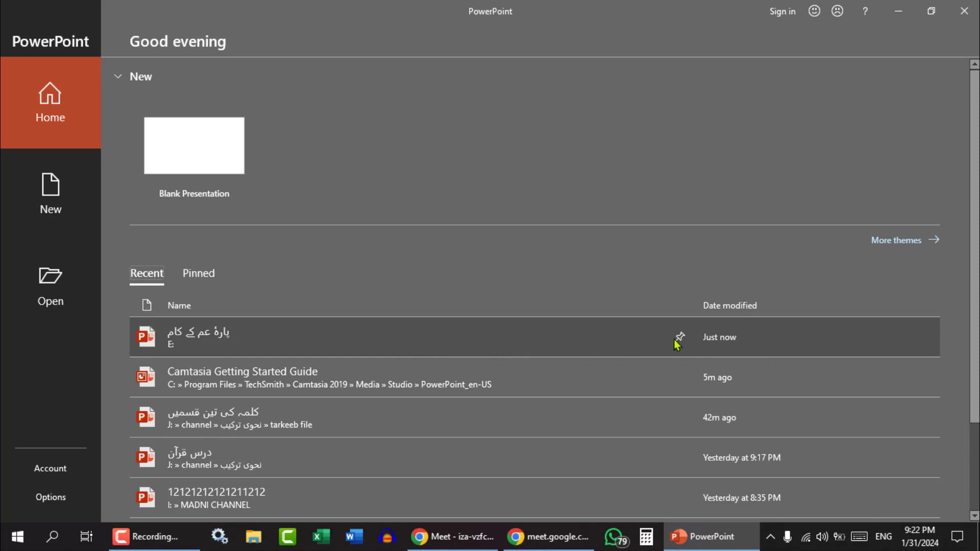
Pin the recent presentation پارۂ عم کے کام and display the list of pinned presentations
key("ctrl+shift+d")
left_click_drag(639, 305, 671, 338)
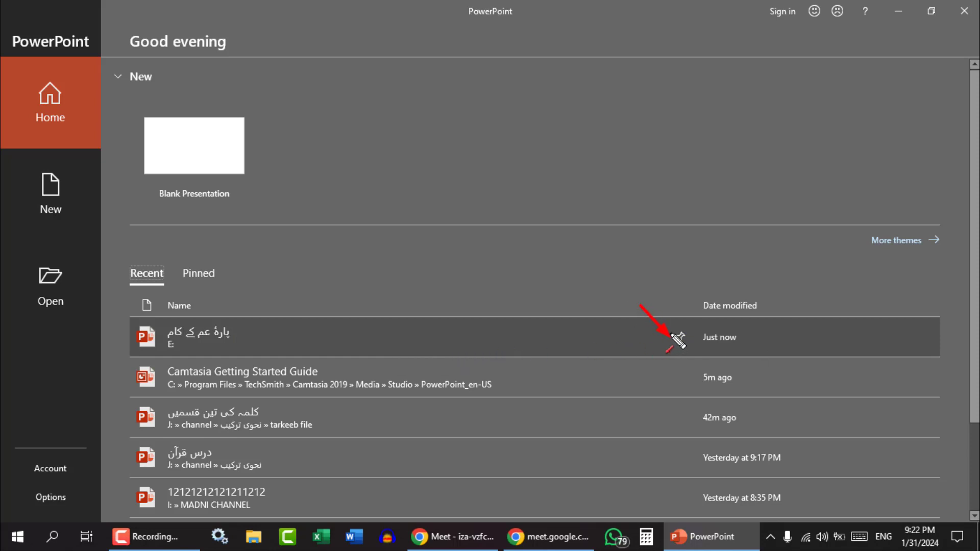
key("Escape")
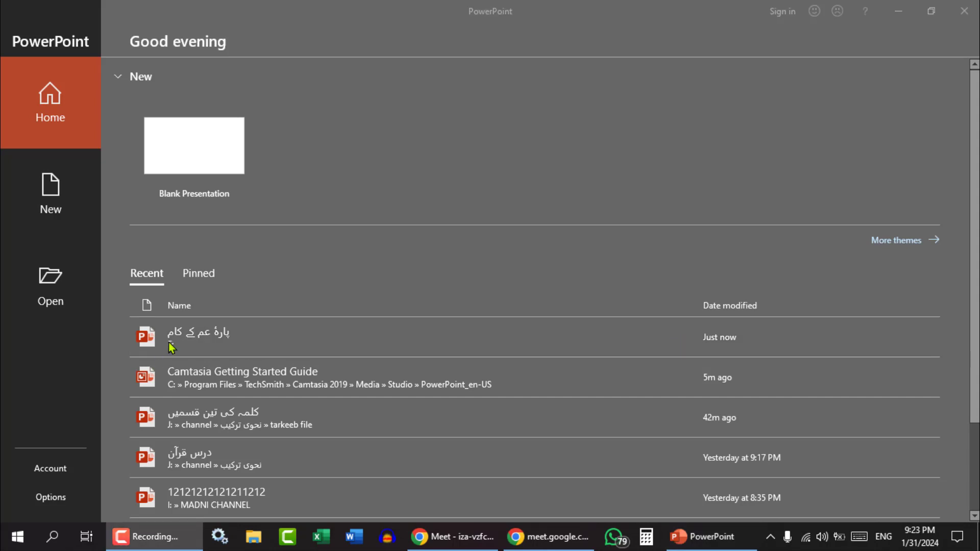
left_click(681, 339)
scroll(681, 339, "down", 2)
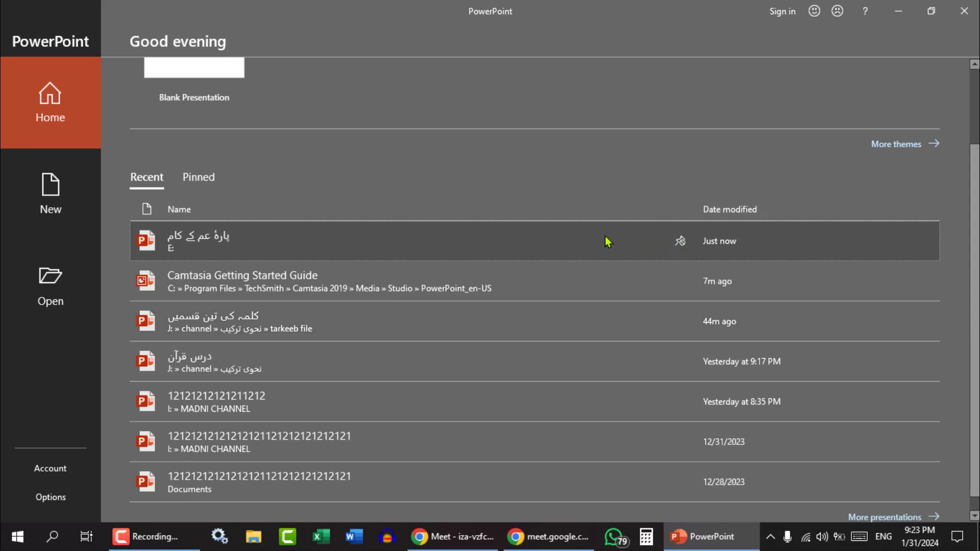
left_click(208, 181)
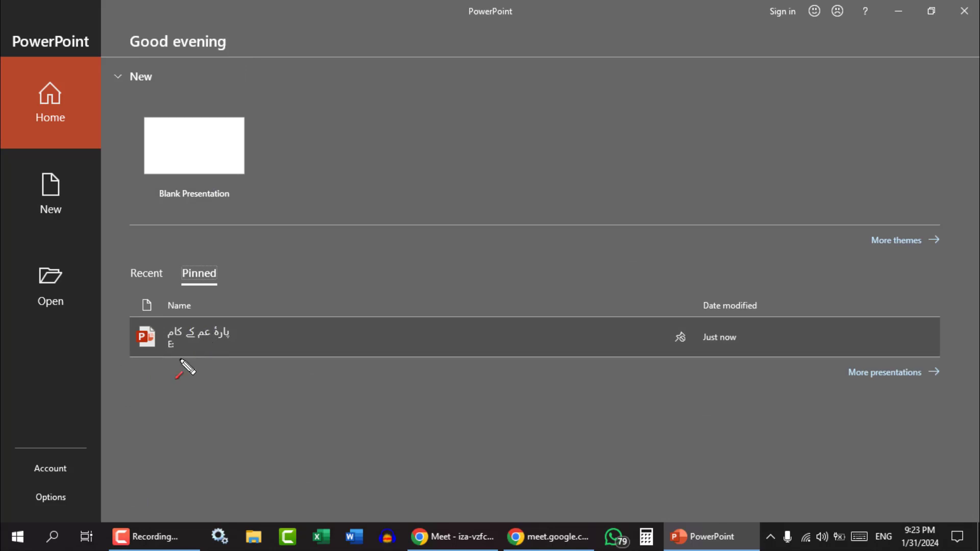
left_click_drag(16, 425, 180, 350)
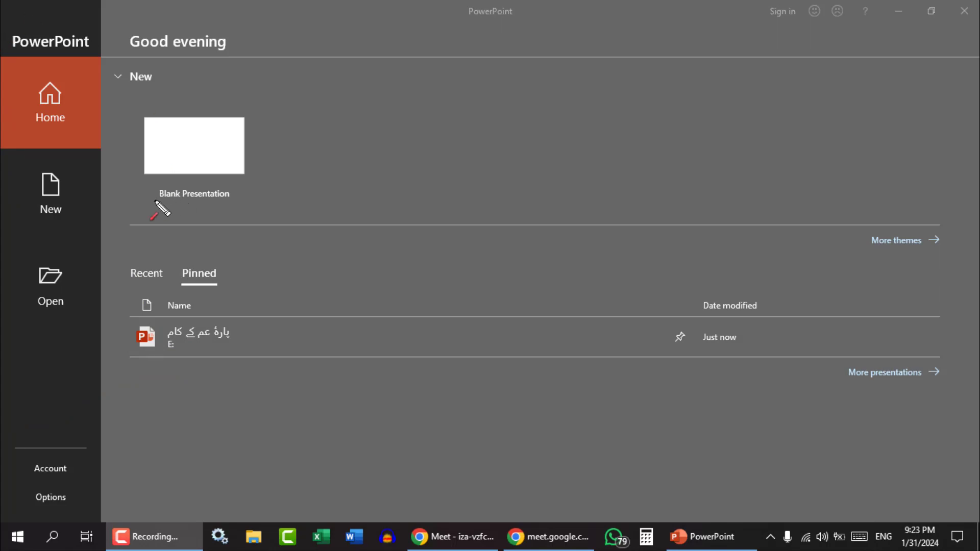
left_click_drag(228, 1, 147, 50)
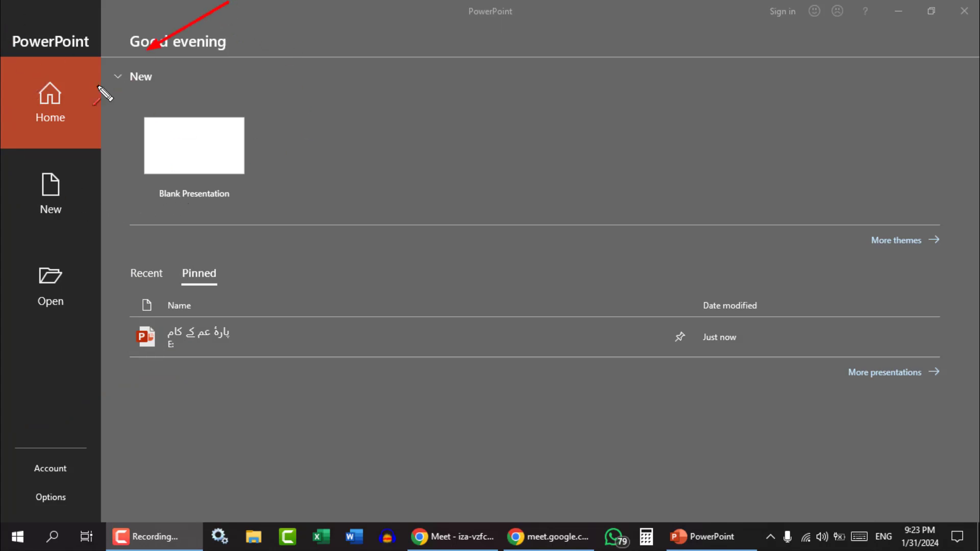
left_click_drag(100, 89, 71, 101)
left_click_drag(203, 260, 50, 197)
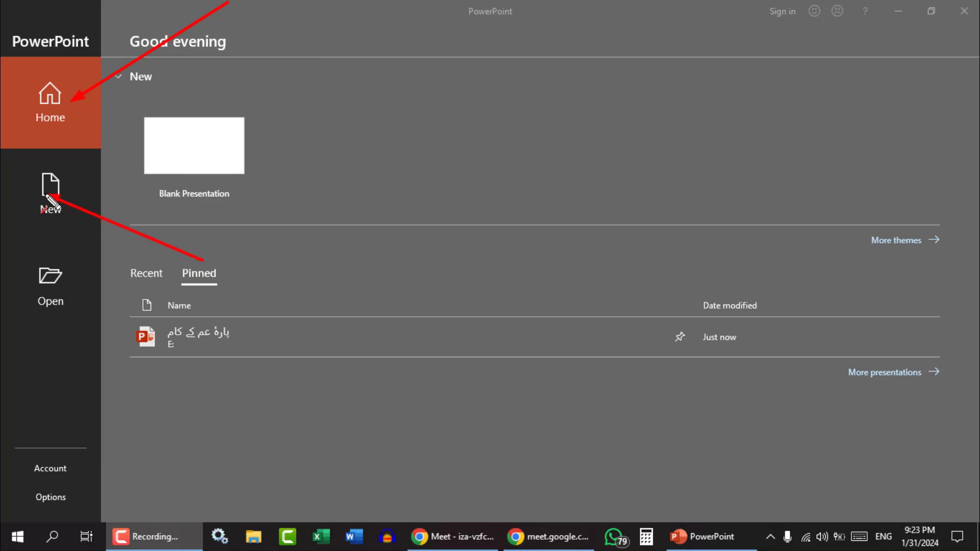
mouse_move(225, 422)
left_mouse_down()
mouse_move(143, 383)
mouse_move(63, 304)
left_mouse_up()
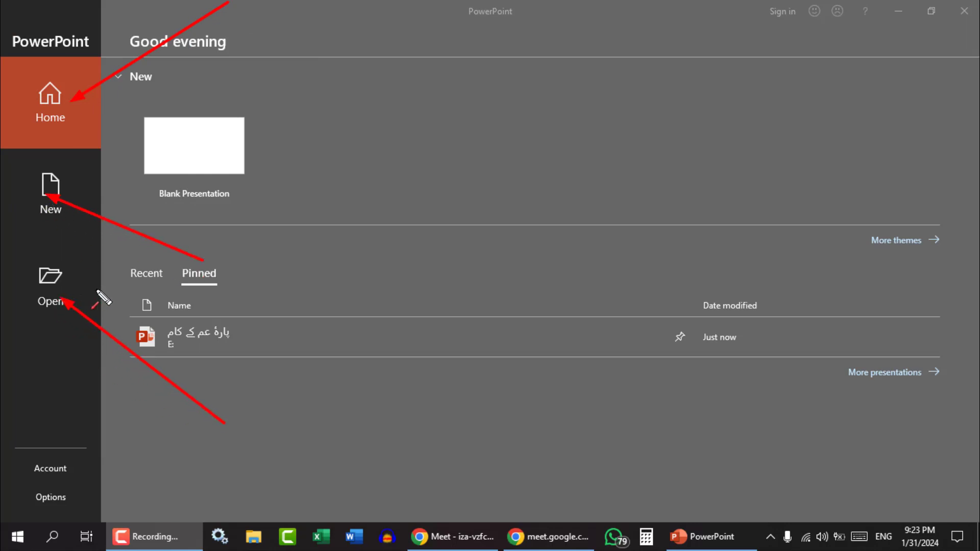
left_click_drag(198, 485, 83, 467)
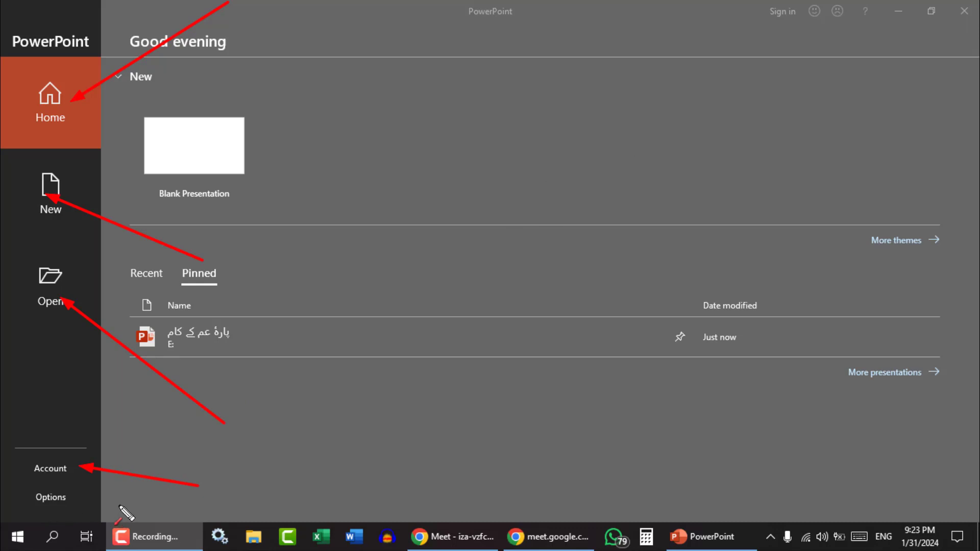
left_click_drag(127, 507, 48, 492)
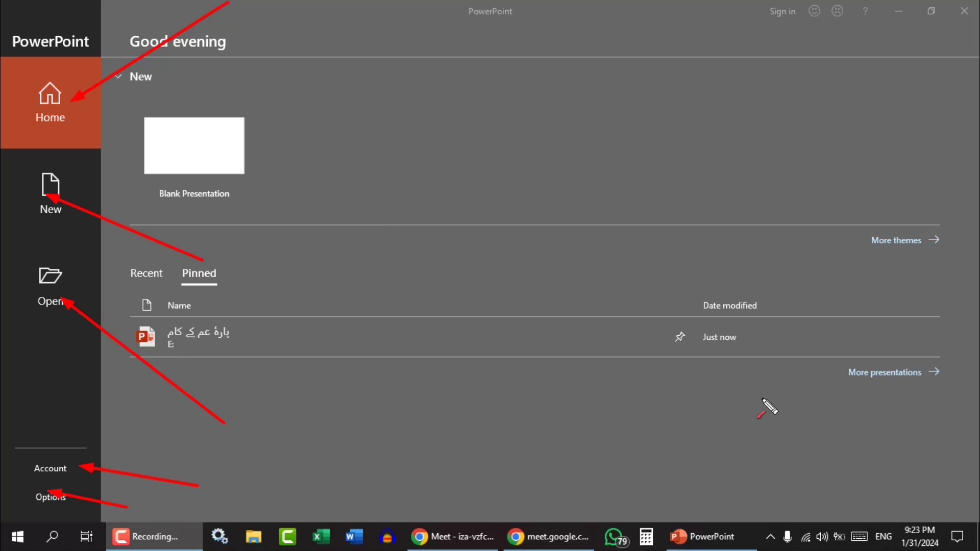
left_click_drag(647, 147, 240, 162)
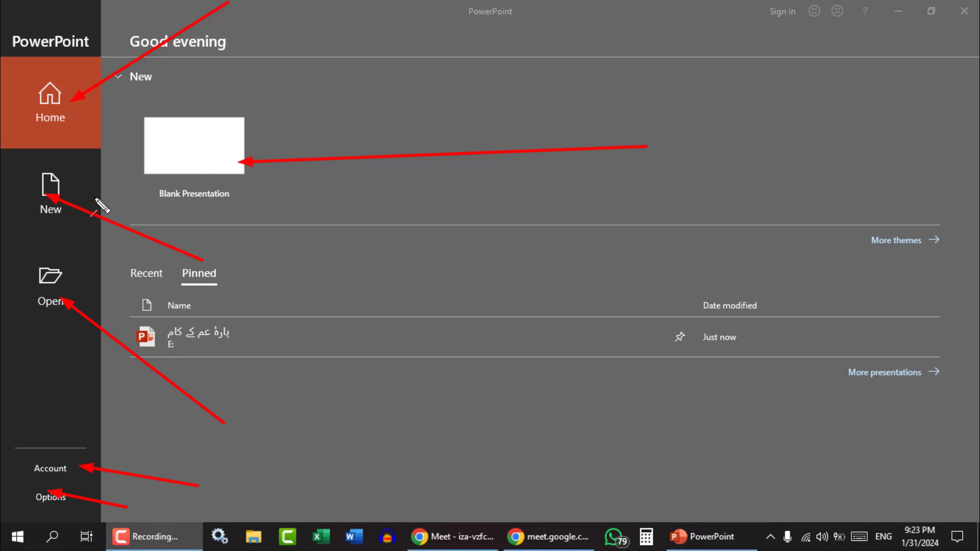
key("Escape")
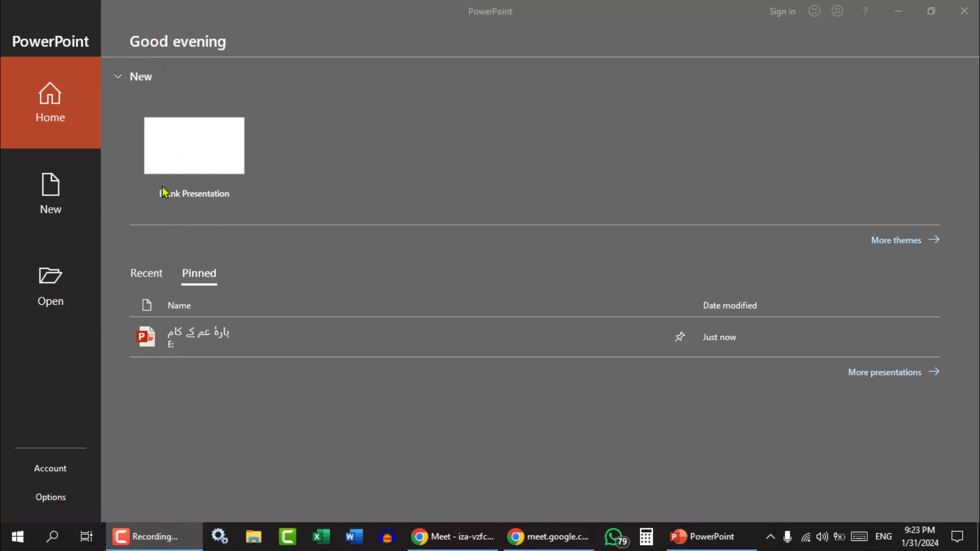
Create a new blank presentation and dismiss the update notice and the Design Ideas suggestions
left_click(56, 198)
left_click(55, 195)
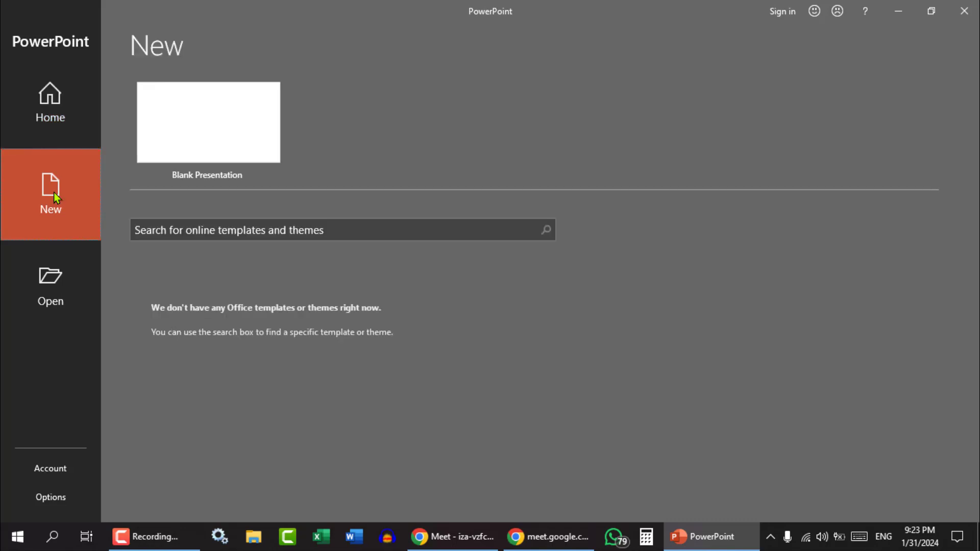
left_click(207, 123)
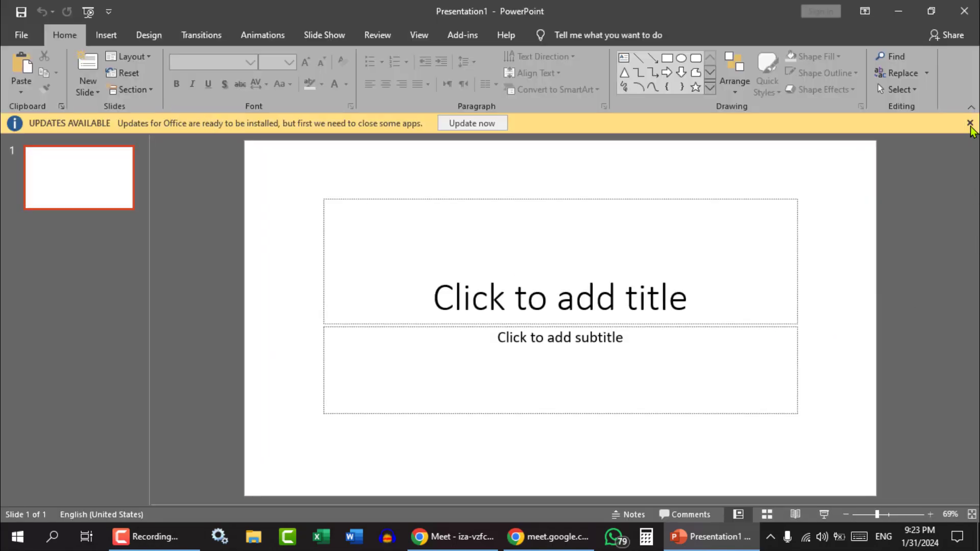
left_click(969, 123)
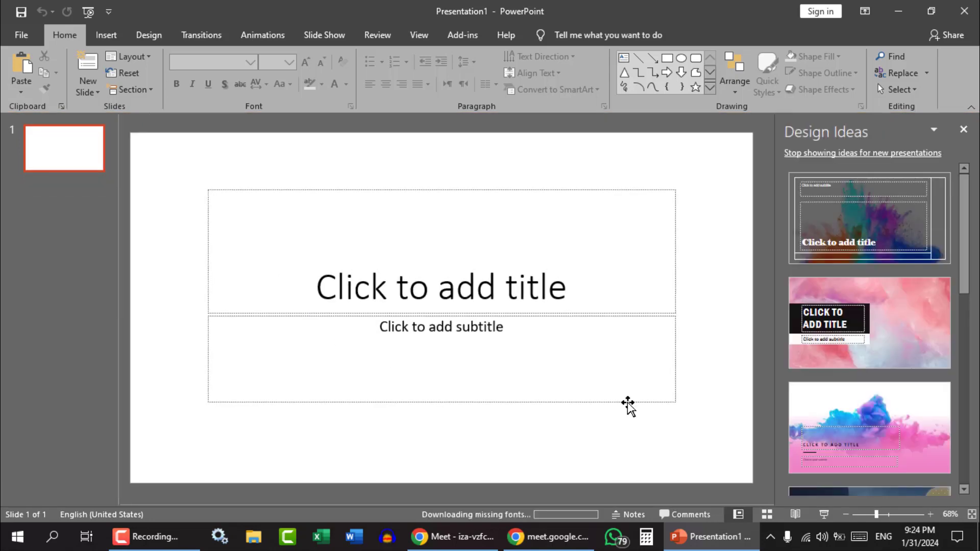
left_click(963, 131)
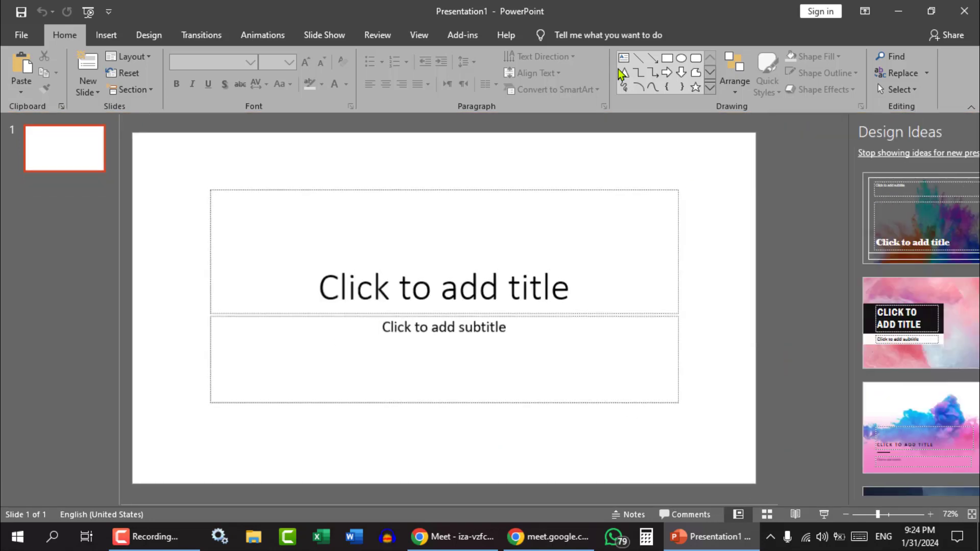
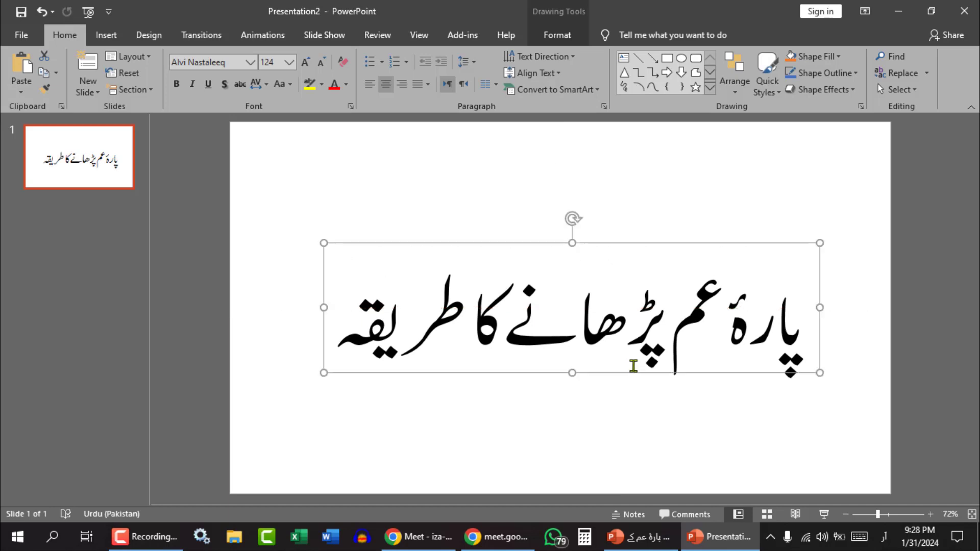
Move the Urdu title slightly to the left so it is centred horizontally on the slide
mouse_move(233, 124)
left_mouse_down()
mouse_move(445, 277)
mouse_move(684, 427)
mouse_move(881, 462)
left_mouse_up()
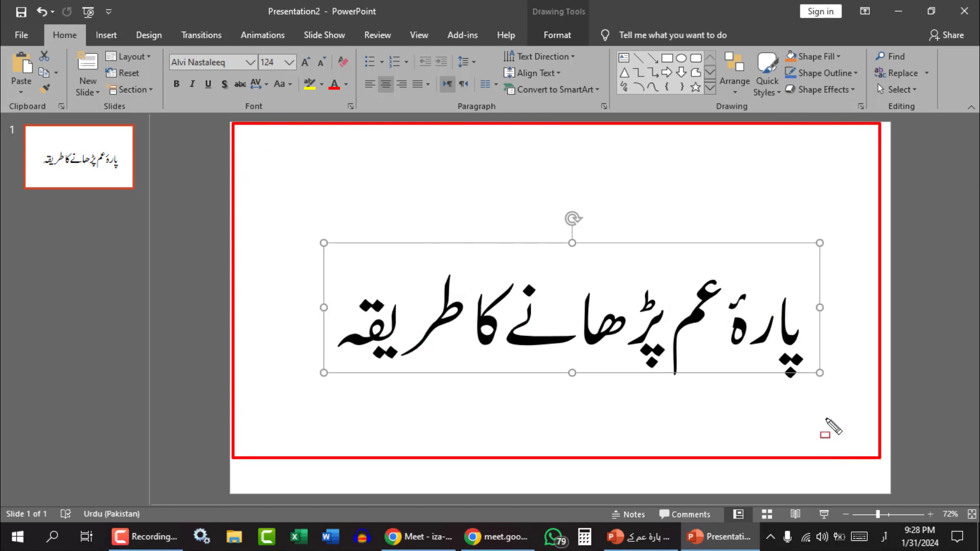
key("Escape")
left_click(620, 375)
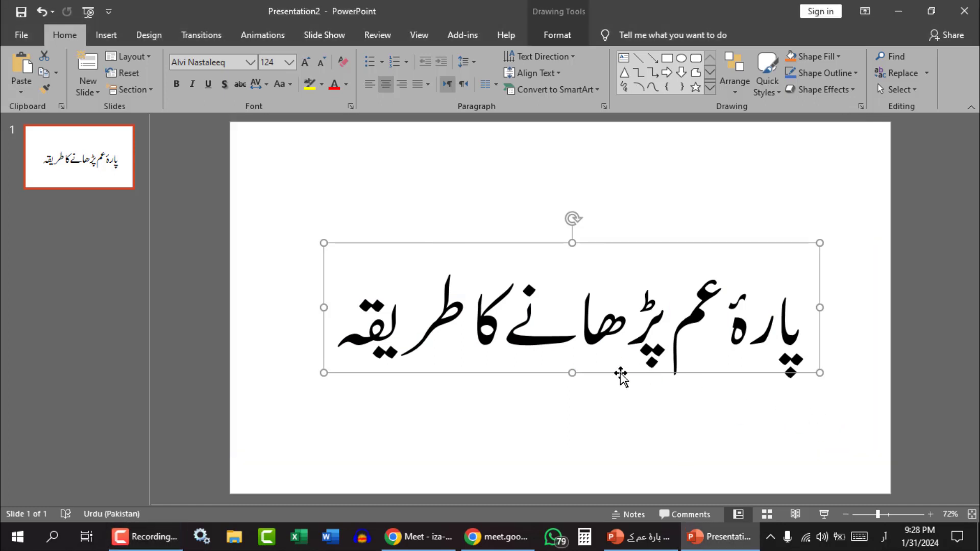
mouse_move(620, 375)
left_mouse_down()
mouse_move(600, 323)
mouse_move(614, 319)
mouse_move(607, 258)
mouse_move(621, 367)
mouse_move(604, 390)
mouse_move(615, 420)
mouse_move(605, 365)
mouse_move(612, 377)
left_mouse_up()
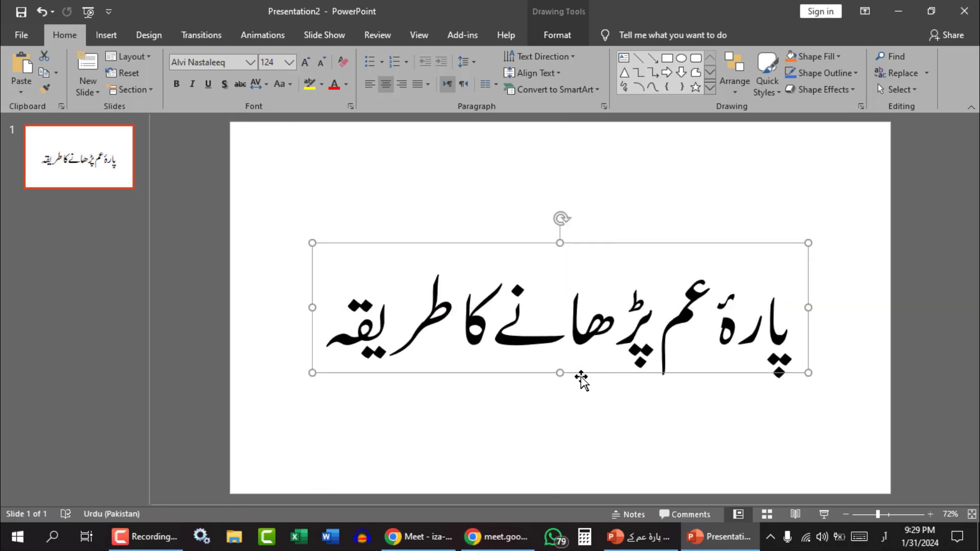
left_click(672, 436)
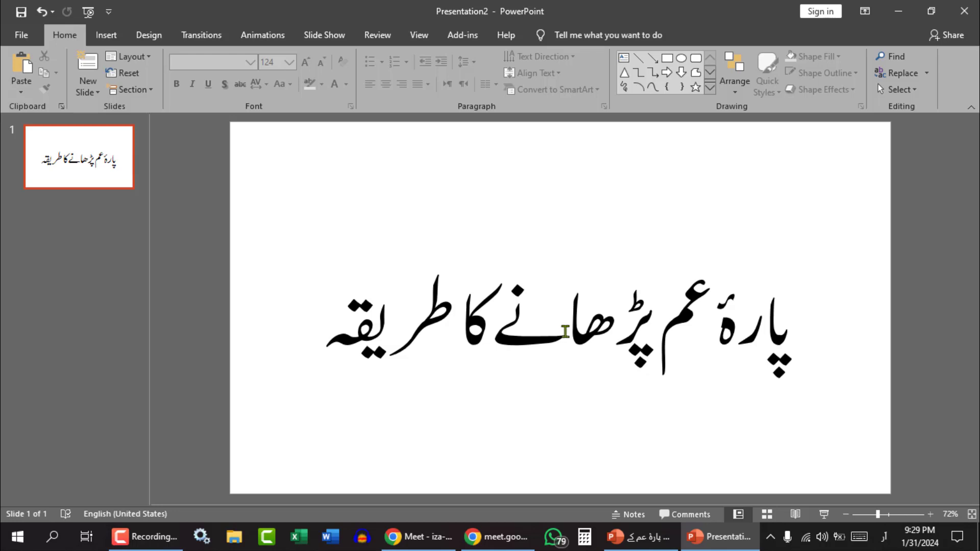
Place the text cursor at each end of the Urdu title, select all its text and its whole text box, and deselect it
left_click(794, 330)
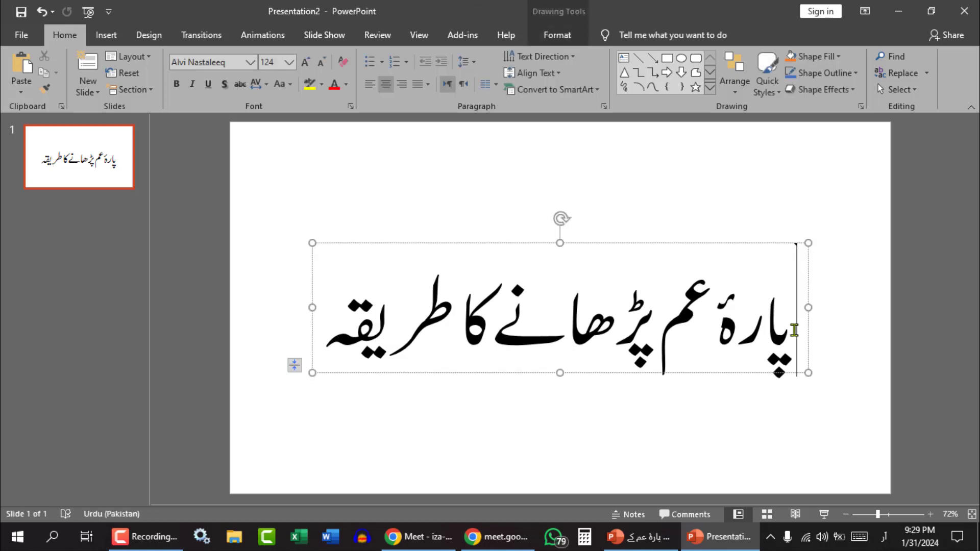
left_click(697, 245)
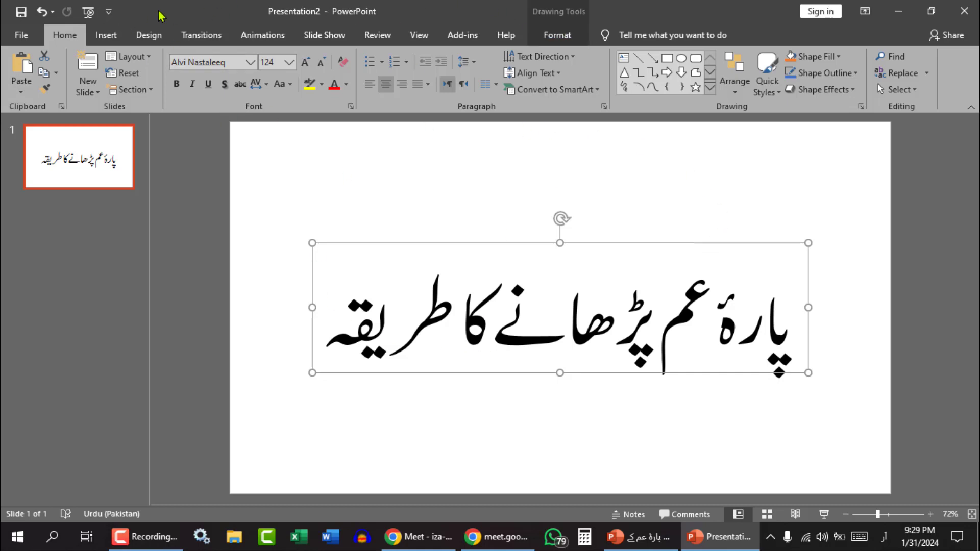
left_click(391, 184)
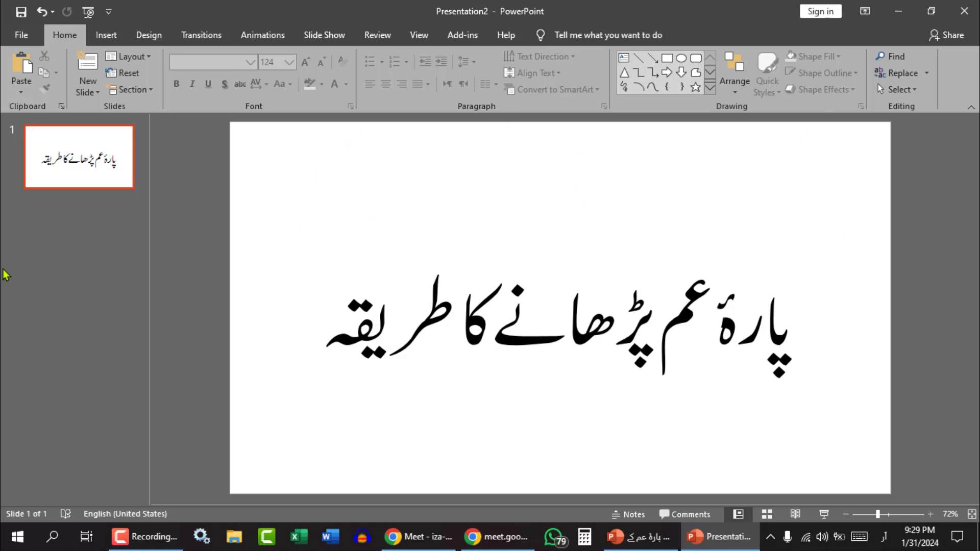
left_click(327, 347)
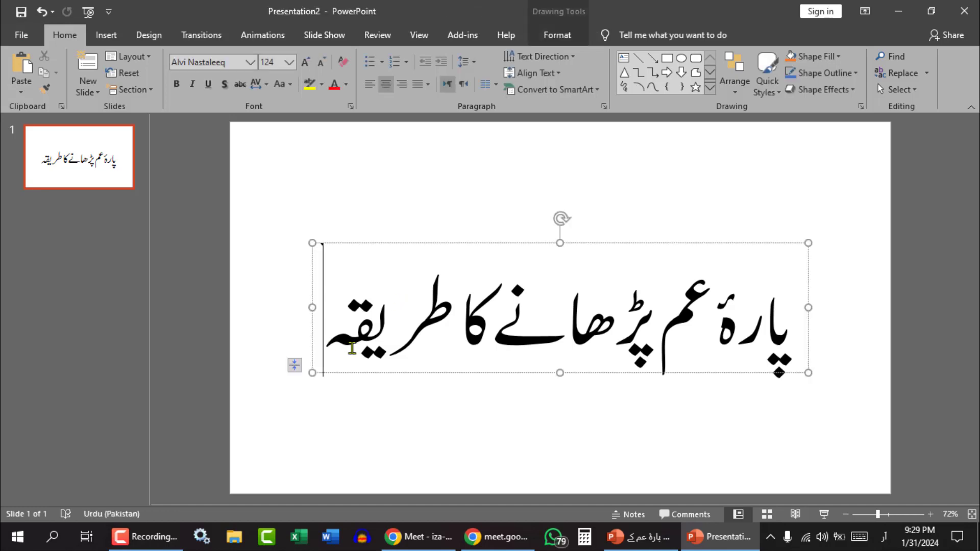
triple_click(714, 335)
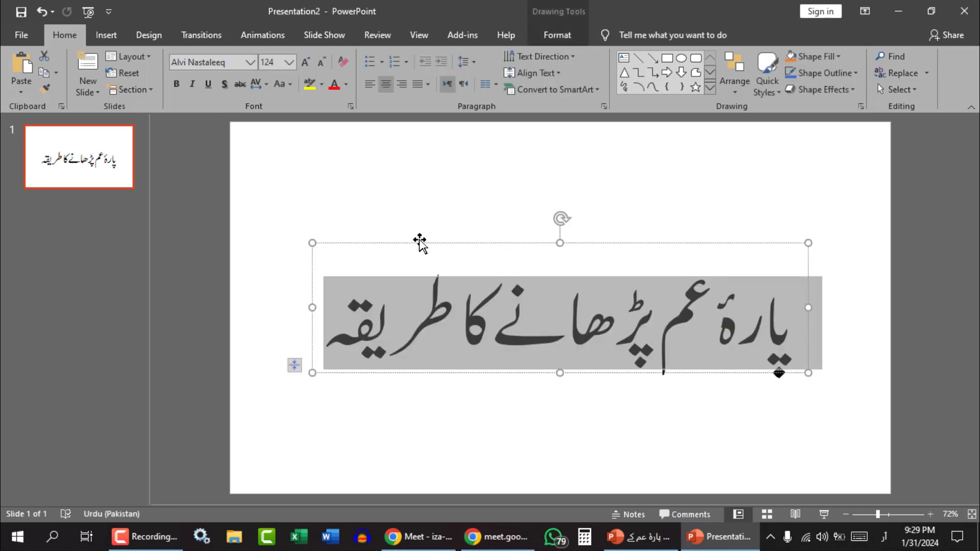
left_click(442, 244)
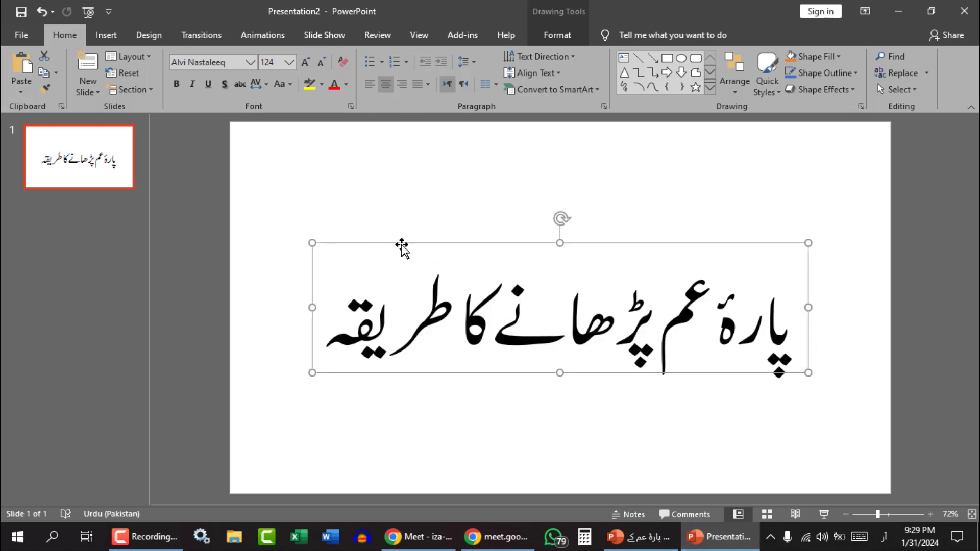
left_click(347, 179)
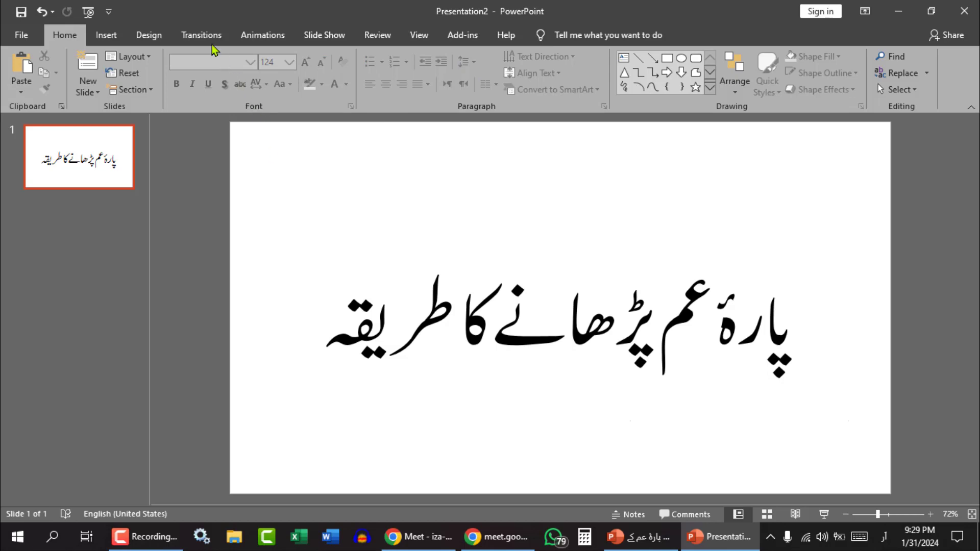
Change the slide orientation to Portrait through the custom slide size settings and choose a scaling option for the content
left_click(157, 31)
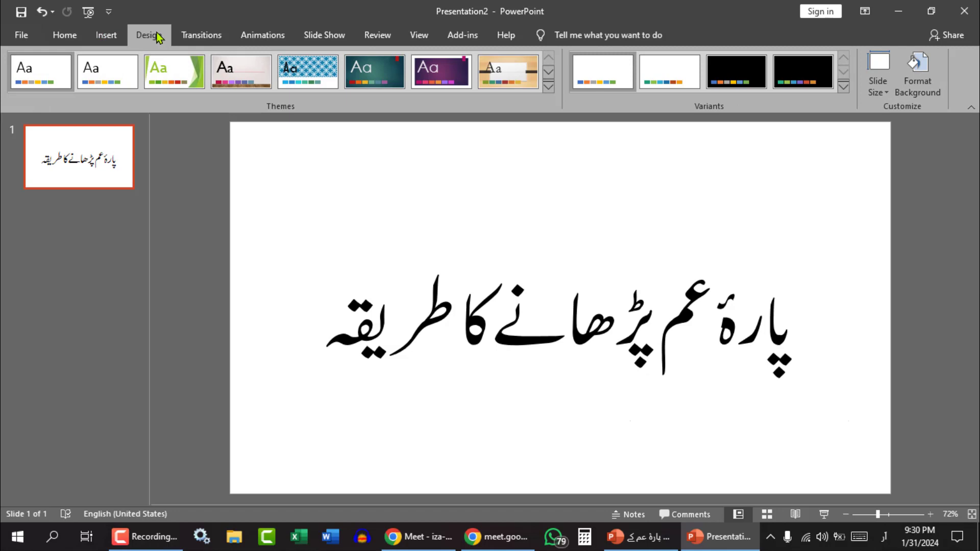
mouse_move(115, 13)
left_mouse_down()
mouse_move(176, 43)
mouse_move(286, 36)
mouse_move(859, 75)
mouse_move(854, 80)
left_mouse_up()
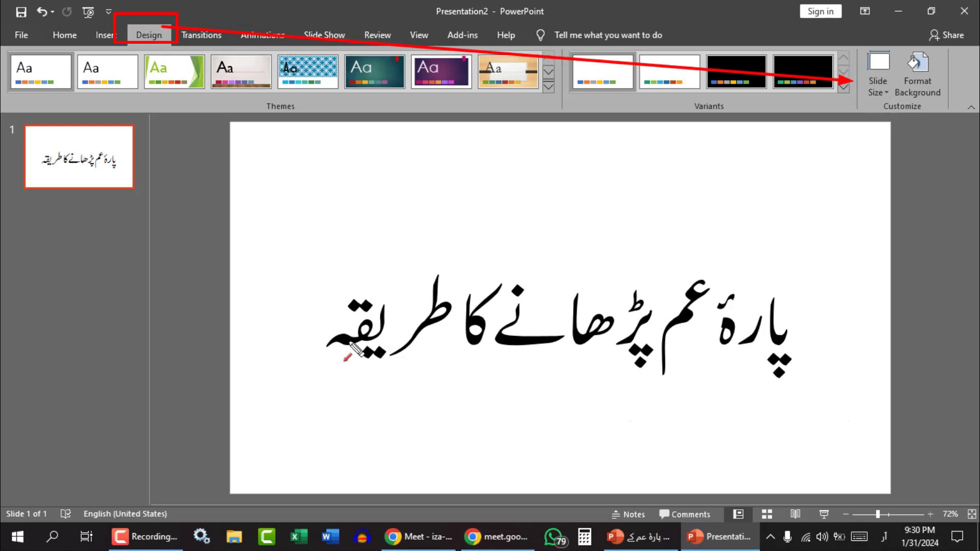
key("Escape")
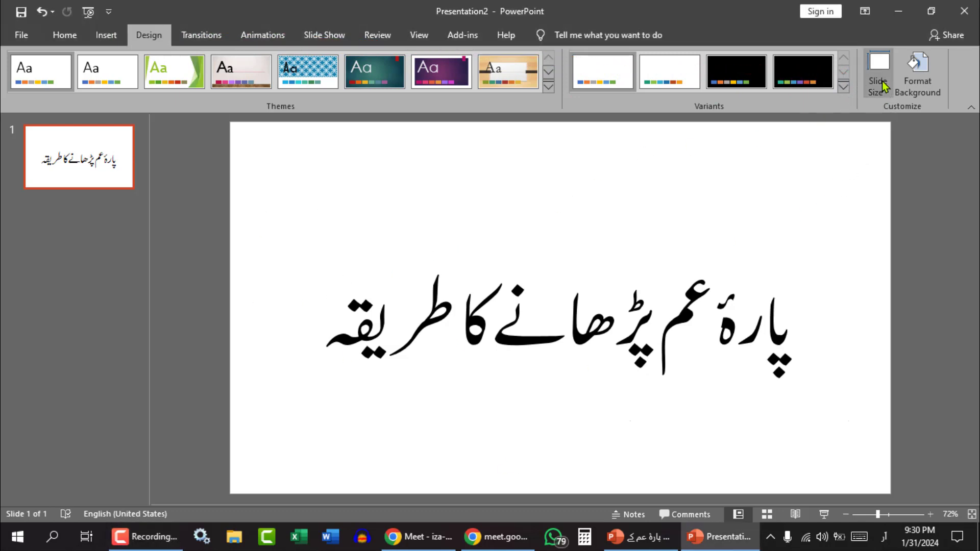
left_click(878, 82)
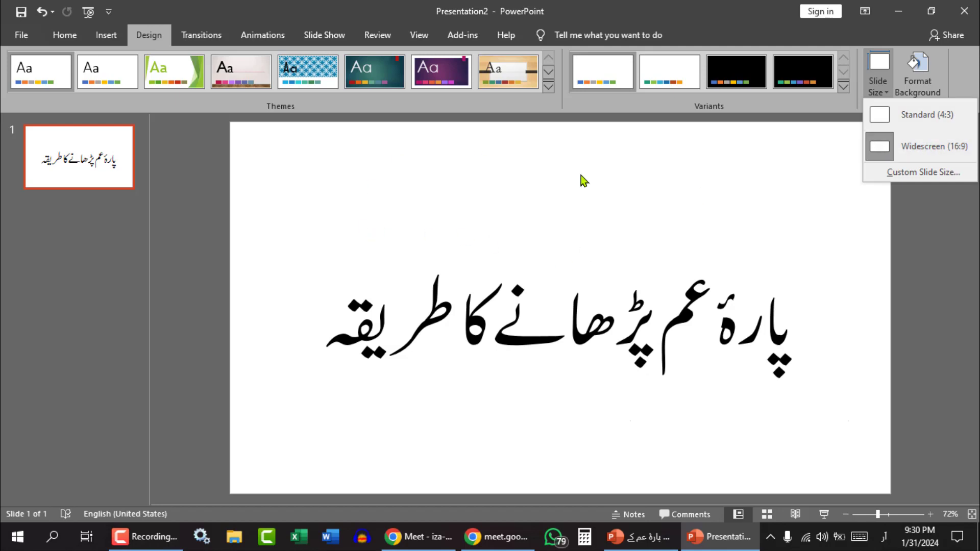
left_click(936, 178)
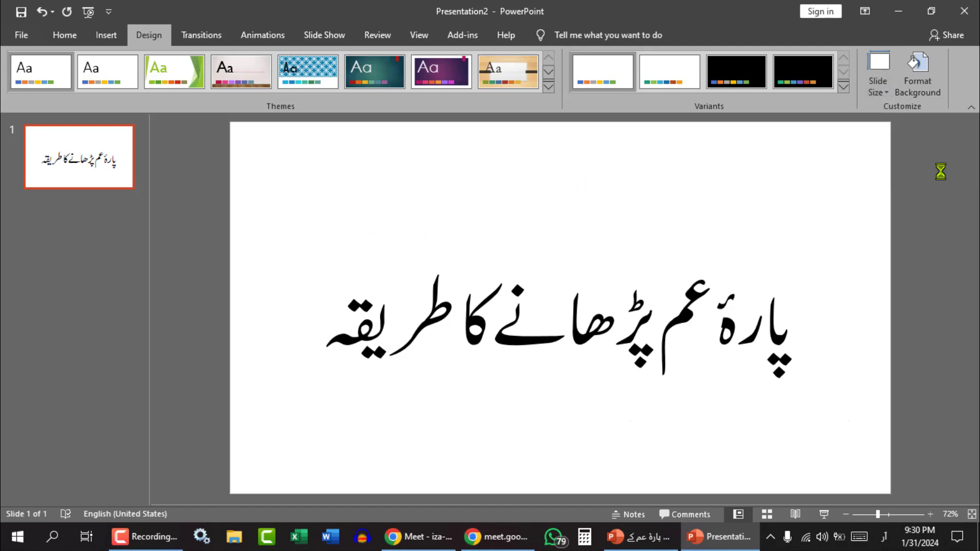
left_click_drag(494, 198, 395, 105)
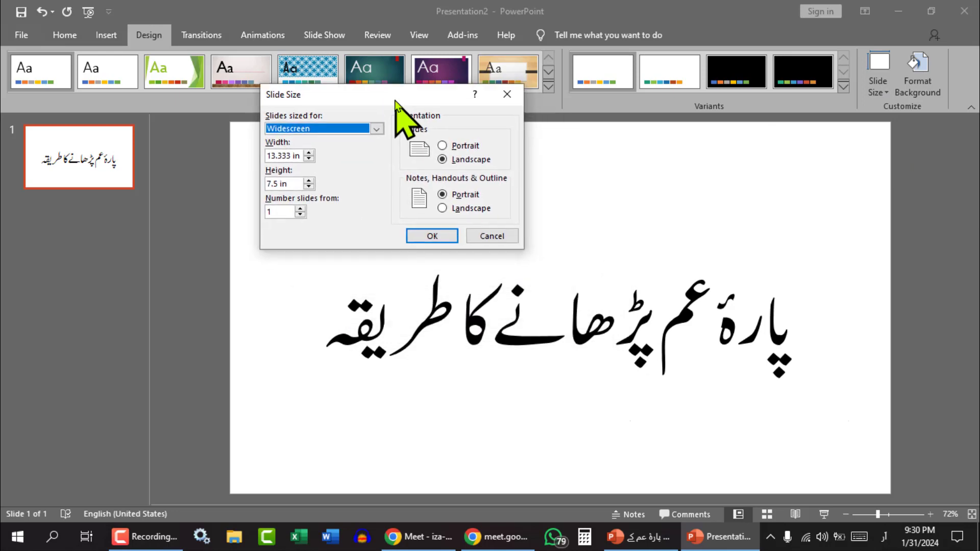
left_click(442, 146)
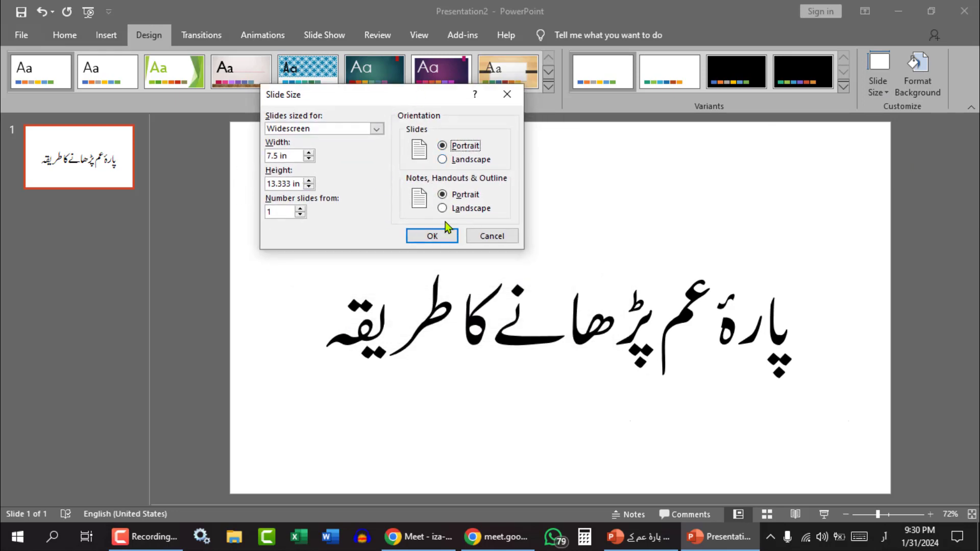
left_click(434, 235)
left_click(434, 268)
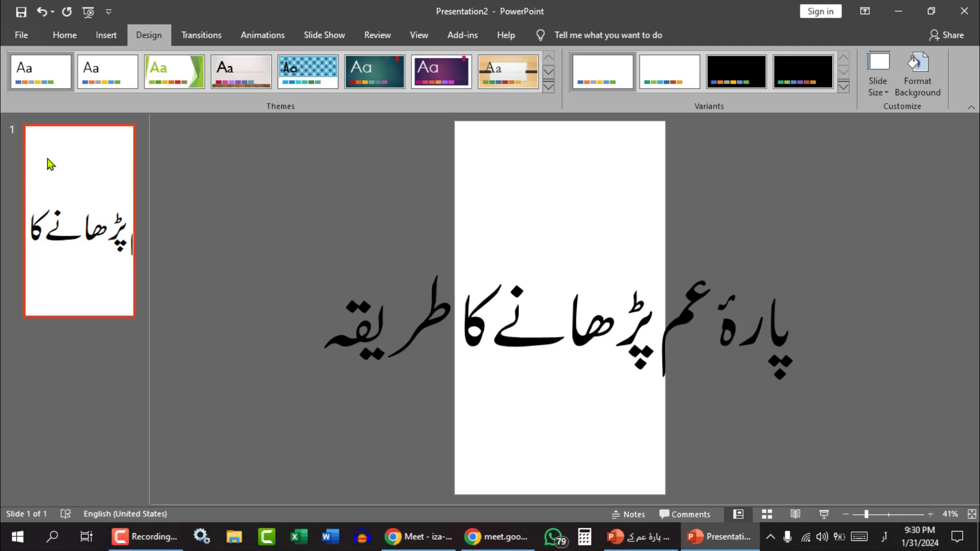
Set the orientation of both the slides and the notes, handouts and outline to Landscape in the custom slide size settings
key("alt+shift")
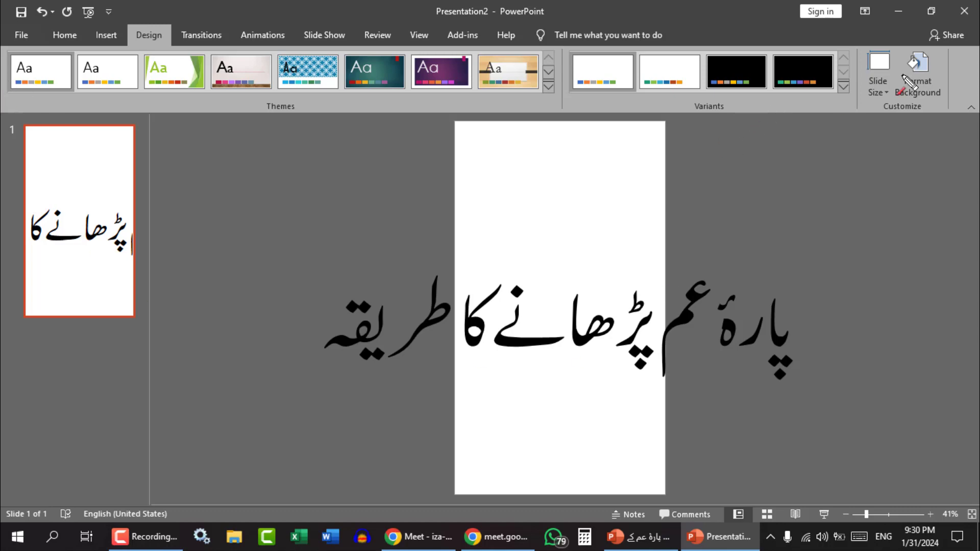
left_click_drag(837, 226, 881, 97)
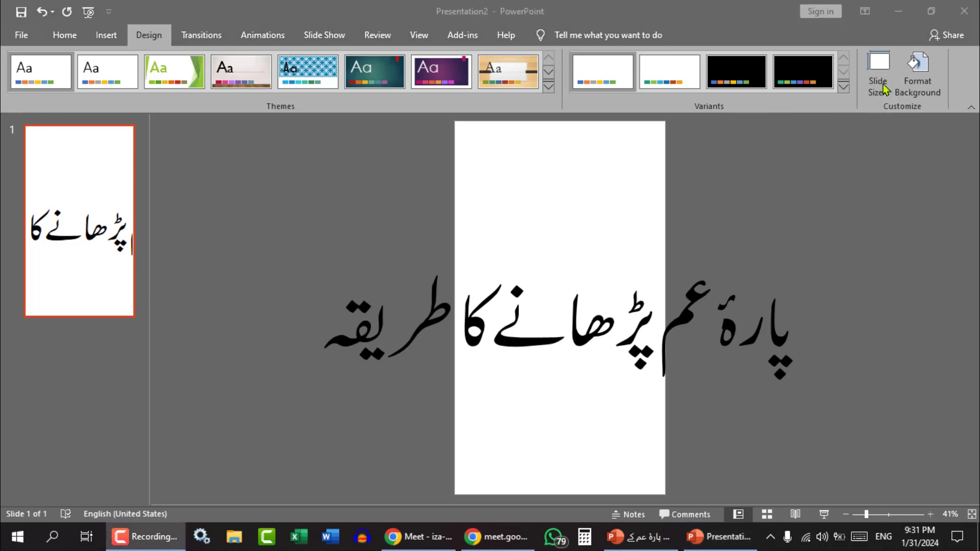
left_click(884, 89)
left_click(884, 90)
left_click(947, 174)
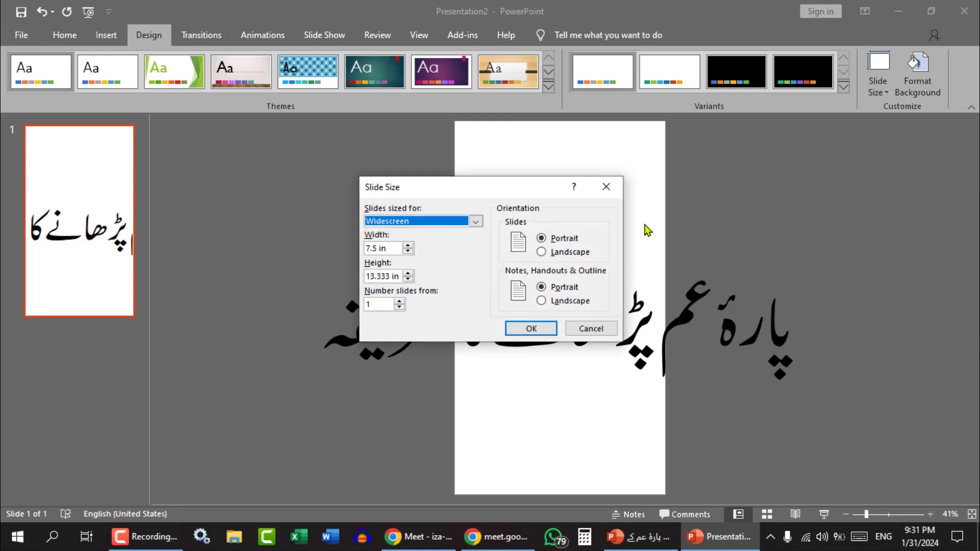
left_click(541, 251)
left_click(541, 300)
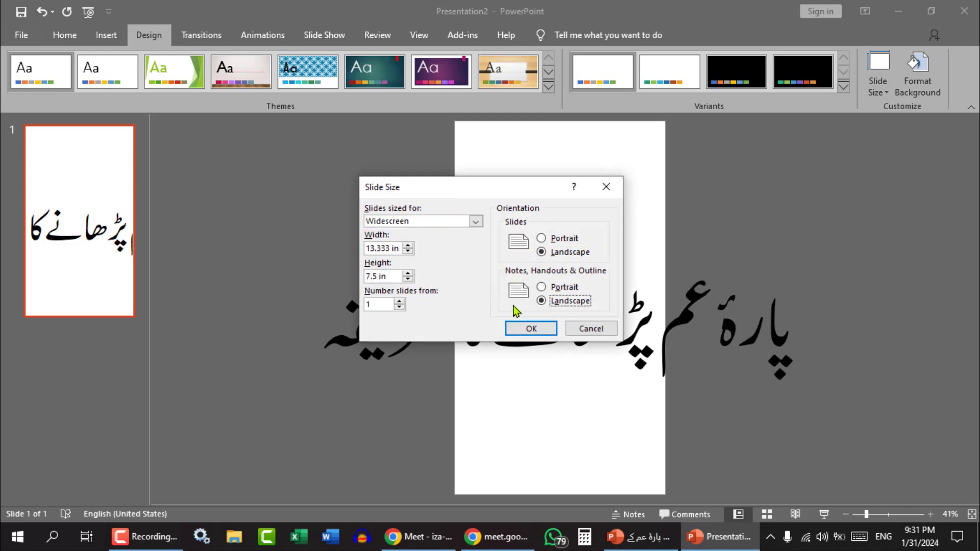
left_click(530, 330)
left_click(515, 365)
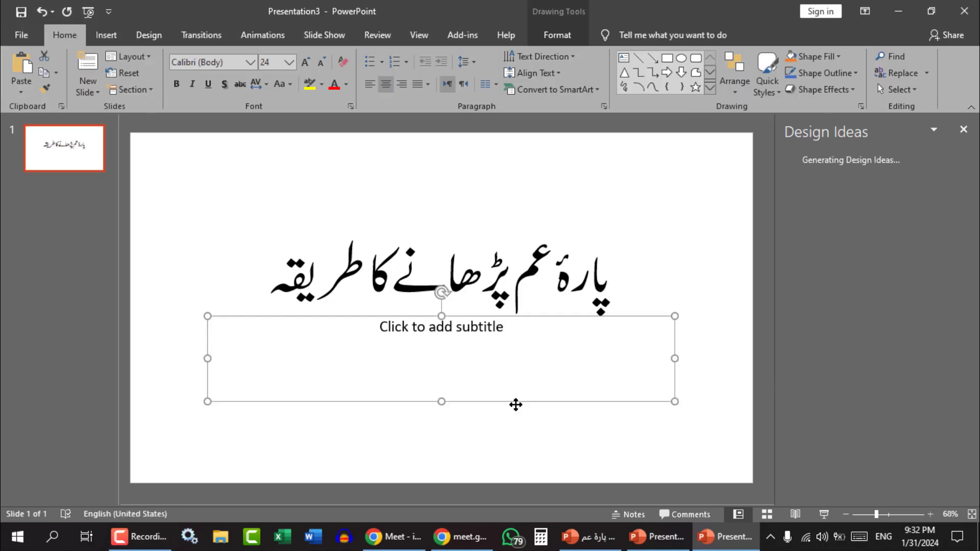
Delete the empty subtitle placeholder below the Urdu title and dismiss the Design Ideas suggestions
left_click(515, 406)
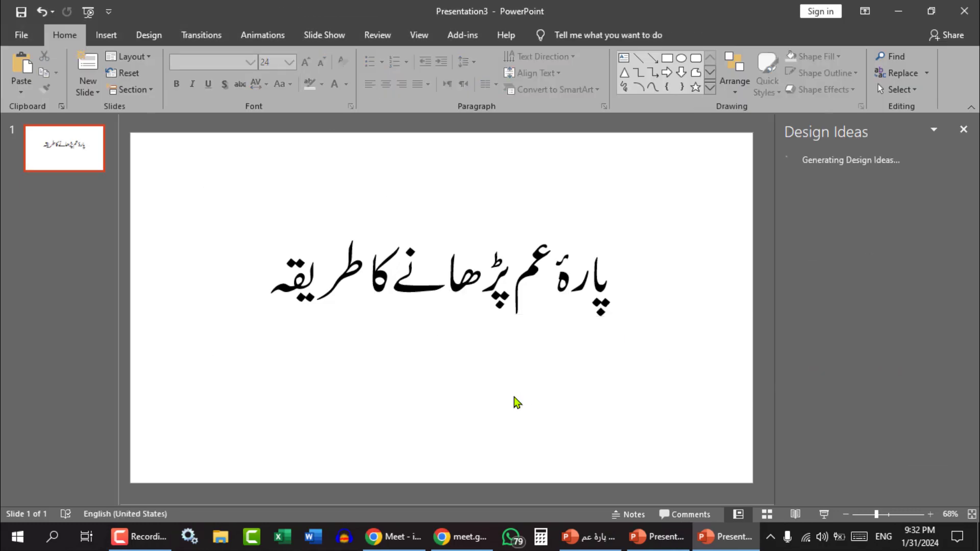
left_click(963, 130)
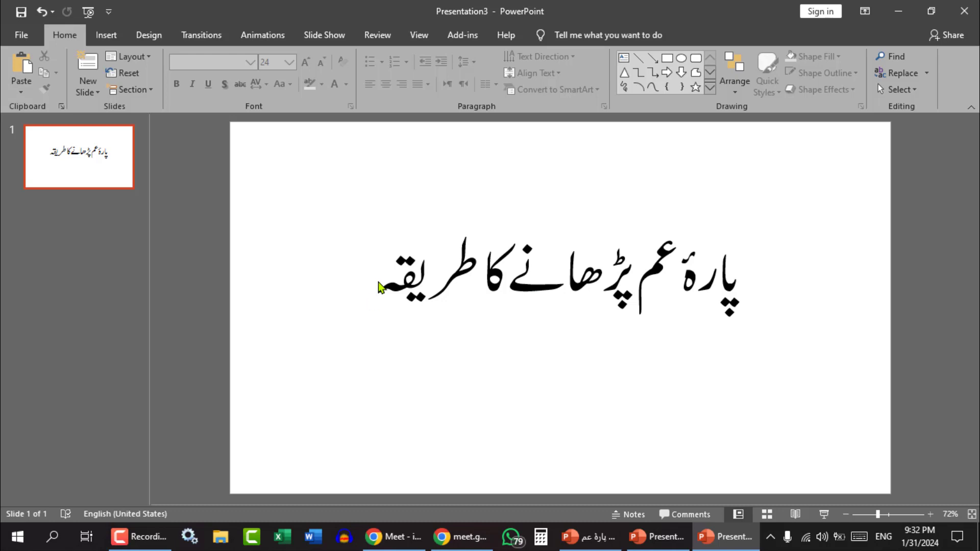
Move the Urdu title down towards the vertical middle of the slide and deselect it
left_click(514, 301)
left_click_drag(481, 313, 485, 349)
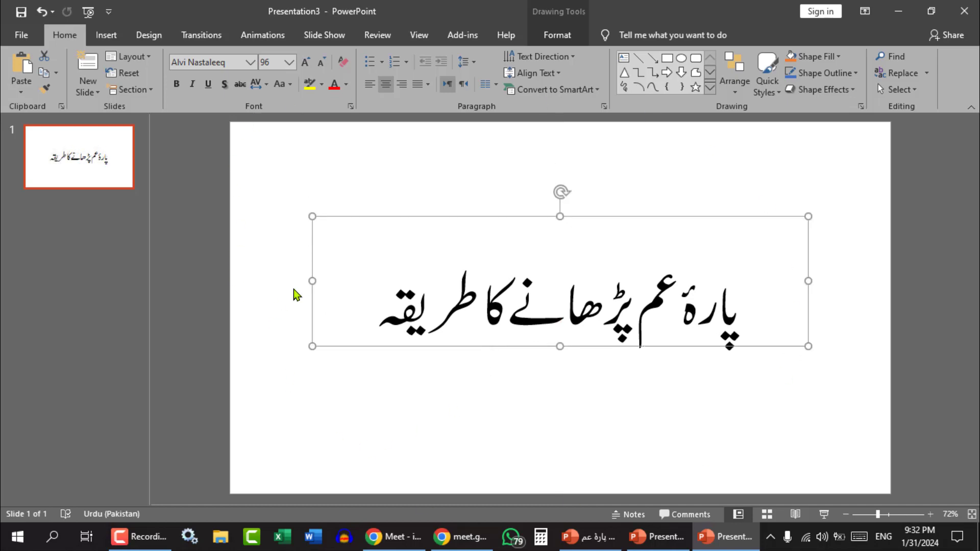
left_click(418, 414)
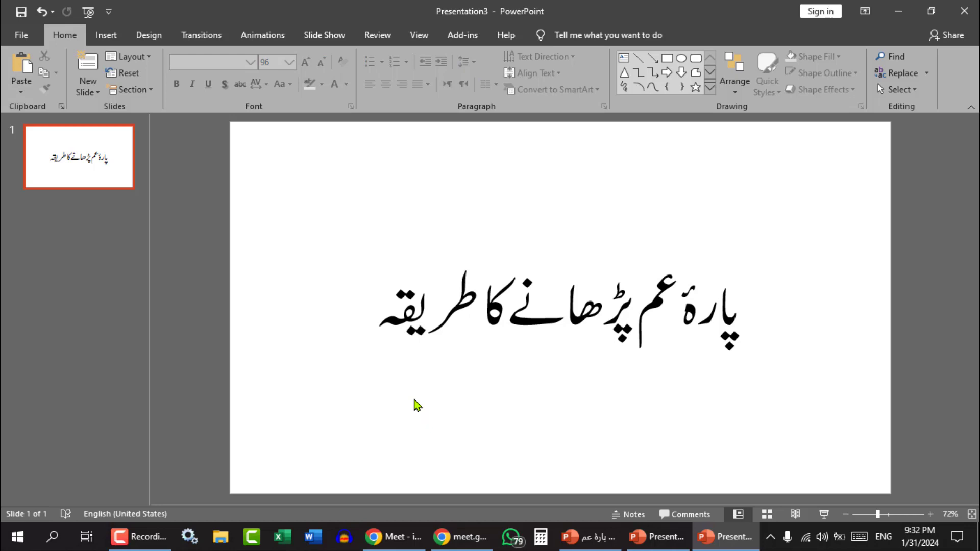
Play the slide show from the first slide in full screen and end it
mouse_move(455, 214)
left_mouse_down()
mouse_move(786, 467)
mouse_move(813, 510)
mouse_move(805, 506)
mouse_move(803, 495)
mouse_move(841, 522)
mouse_move(822, 532)
left_mouse_up()
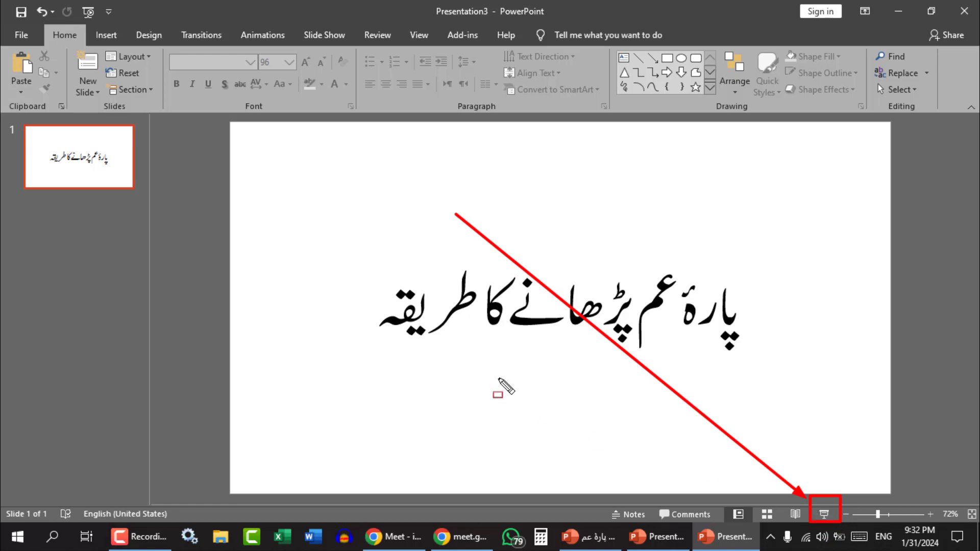
key("Escape")
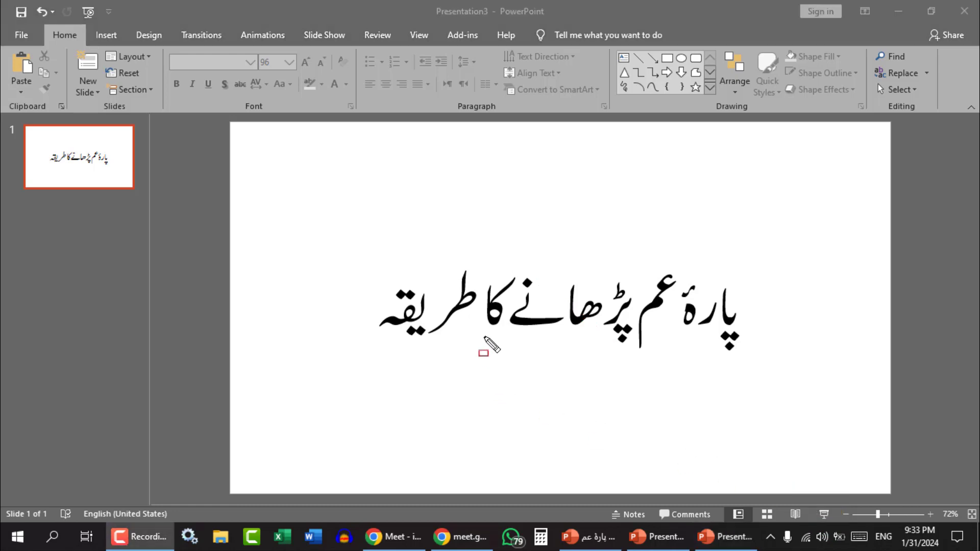
key("F5")
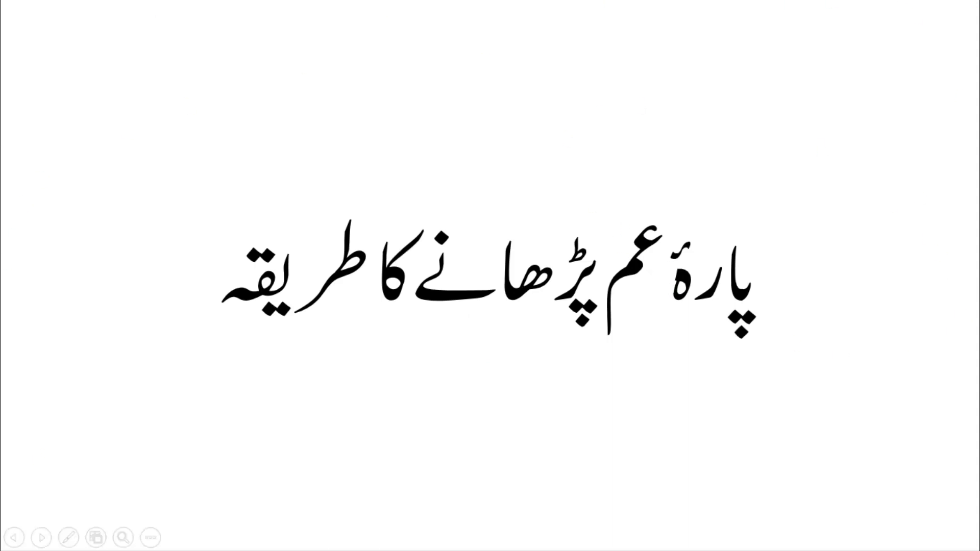
right_click(568, 353)
left_click(614, 341)
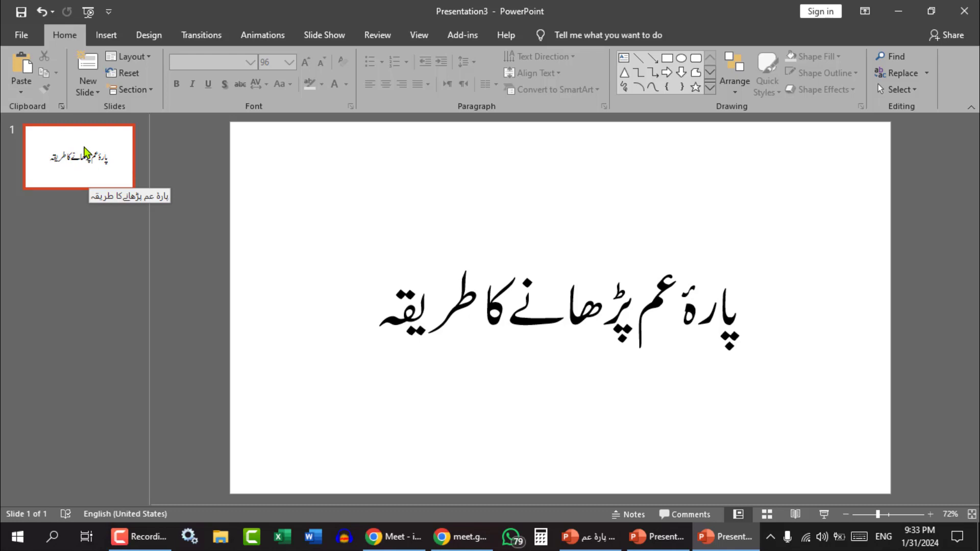
Add a second slide with the Two Content layout after the title slide
left_click(93, 93)
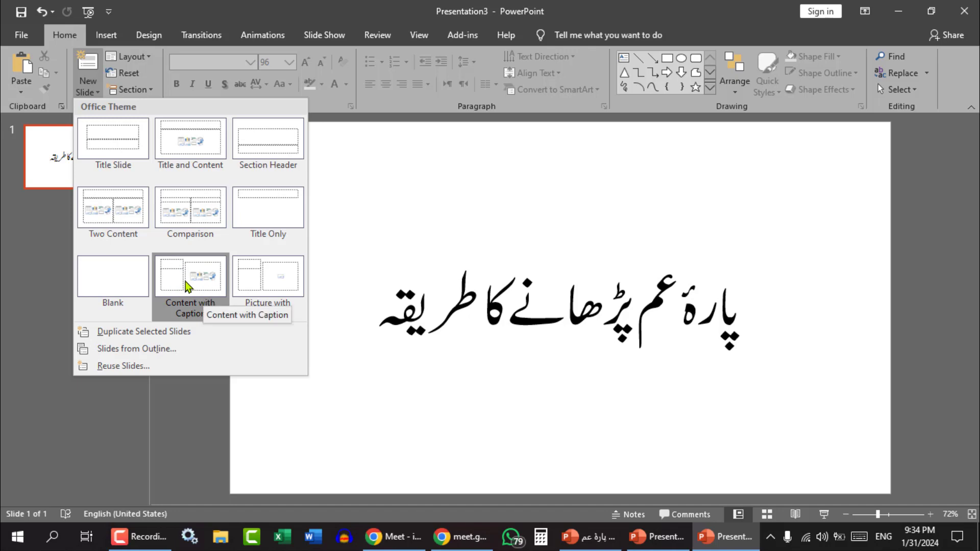
left_click(119, 213)
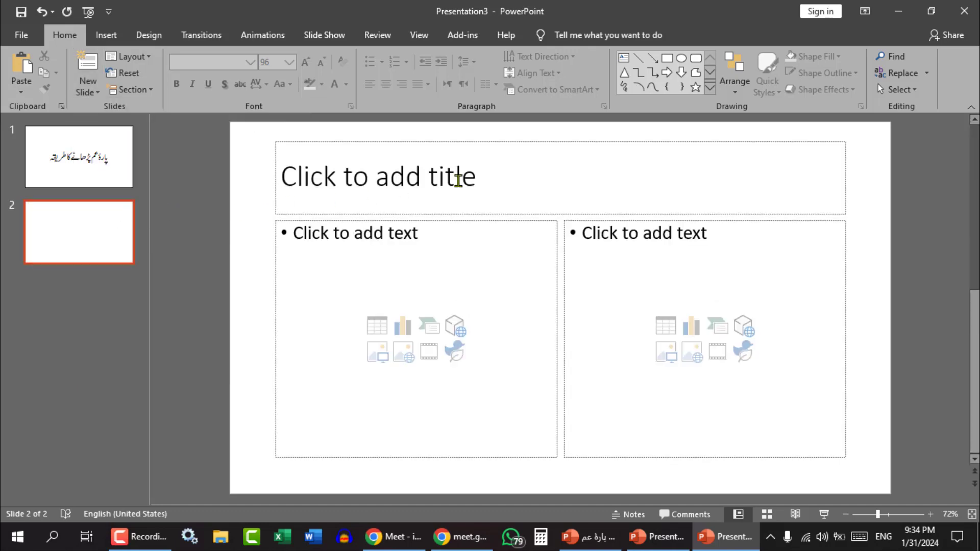
Copy the heading "معلمین کے پانچ اہم کام" from the other open presentation into slide 2's title placeholder
left_click(409, 177)
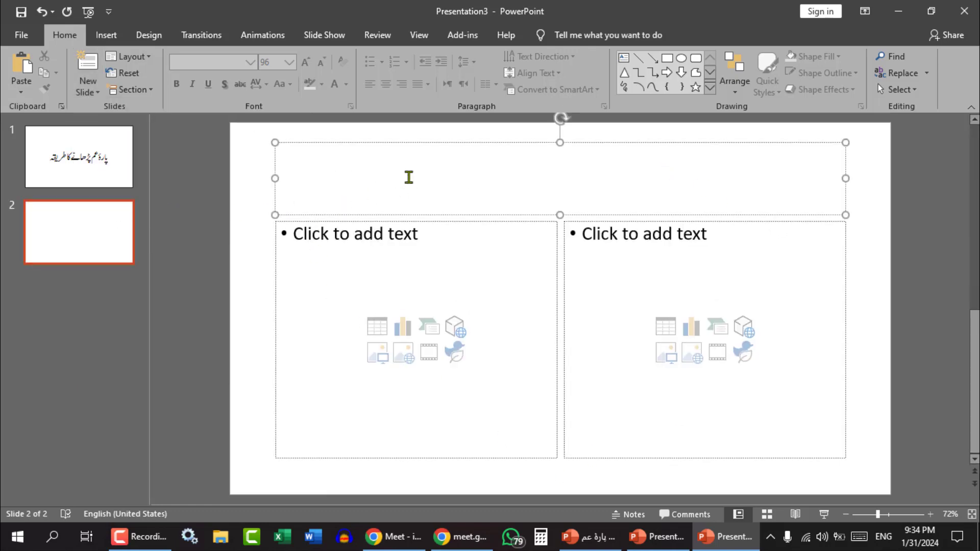
left_click(624, 234)
left_click(388, 258)
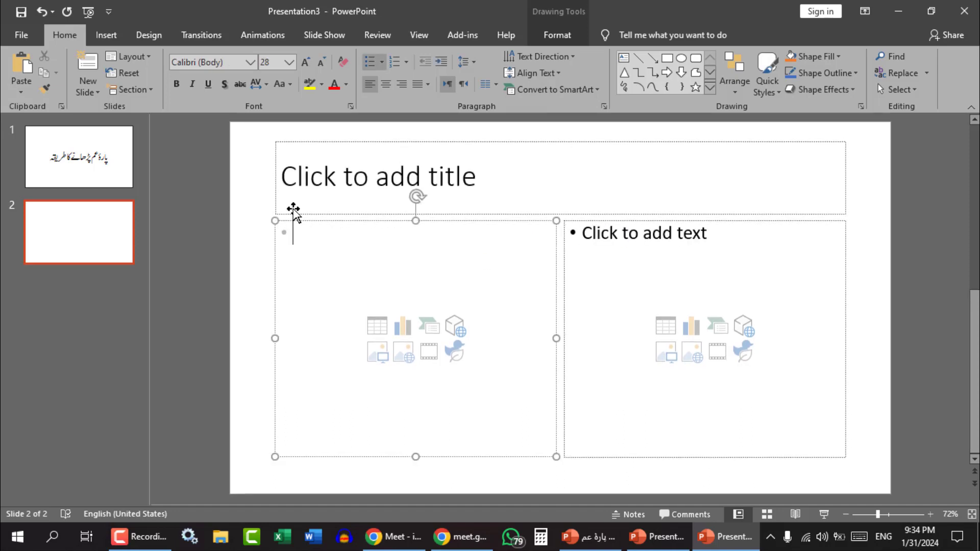
left_click(332, 182)
left_click(661, 536)
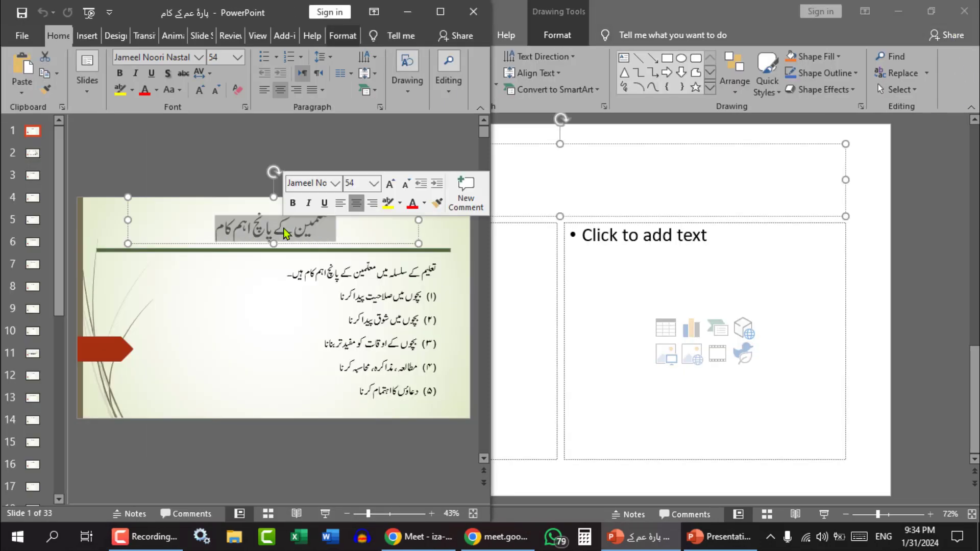
left_click(964, 10)
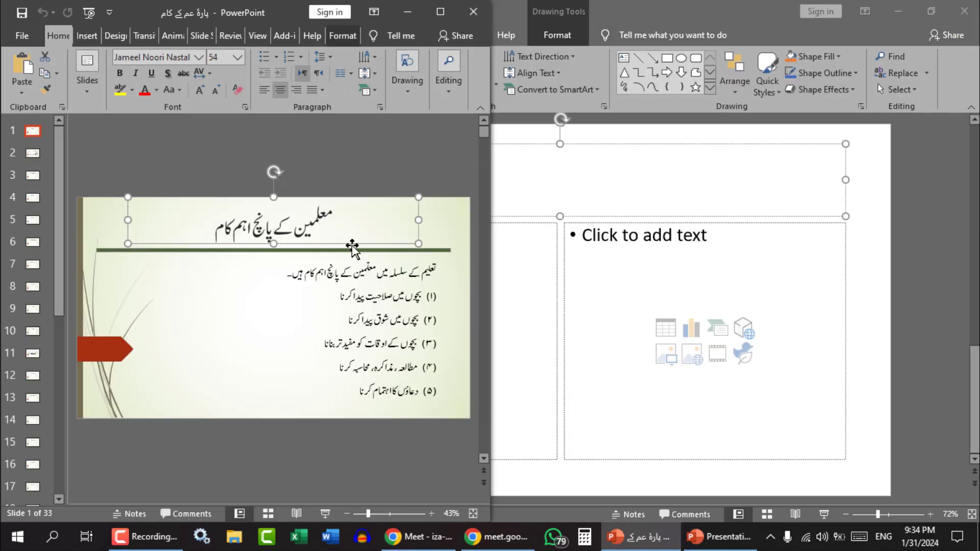
left_click(556, 187)
type("معلمین کے پانچ اہم کام")
Copy list items 1 to 3 from the other presentation's first slide into the left content placeholder of slide 2
left_click(638, 536)
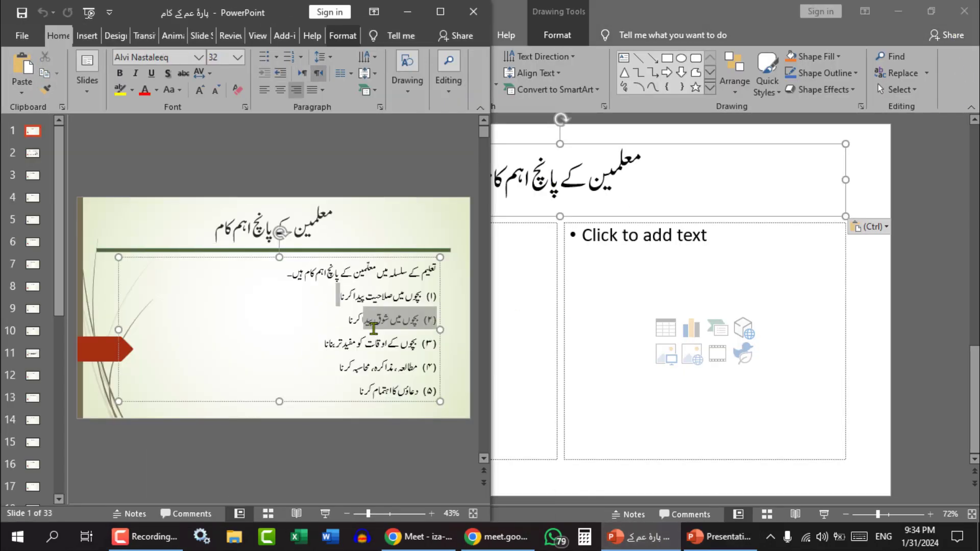
left_click_drag(437, 296, 319, 339)
key("ctrl+c")
left_click(569, 283)
left_click(300, 240)
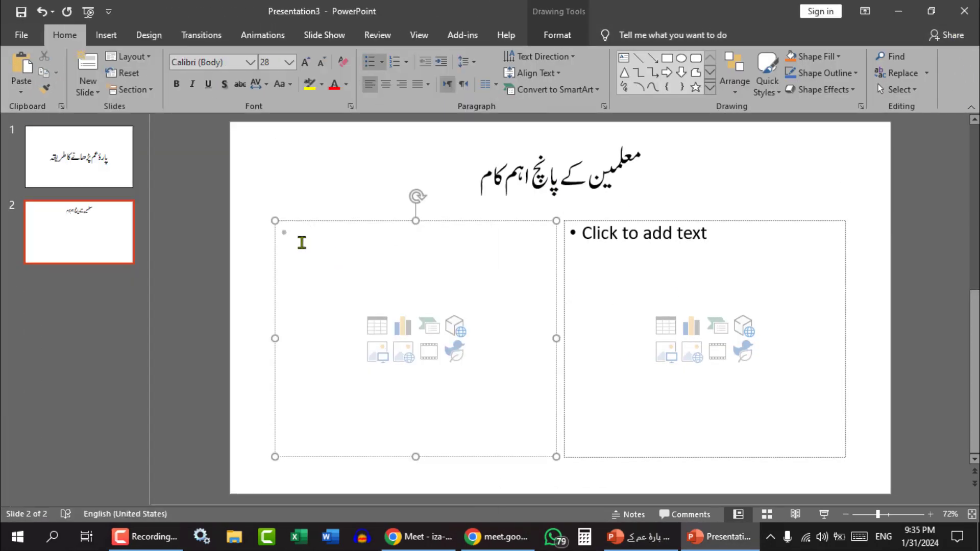
key("ctrl+v")
Copy list items 4 and 5 from the other presentation into the right content placeholder of slide 2
key("alt+Tab")
left_click_drag(437, 367, 324, 389)
key("ctrl+c")
left_click(604, 253)
key("ctrl+v")
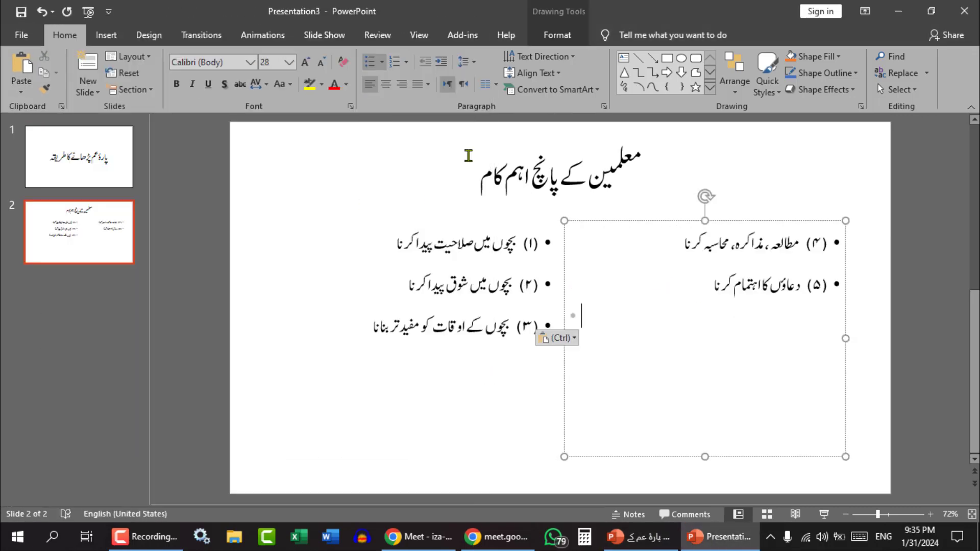
Remove the empty trailing bullets from the two lists on slide 2
left_click(468, 153)
left_click(433, 450)
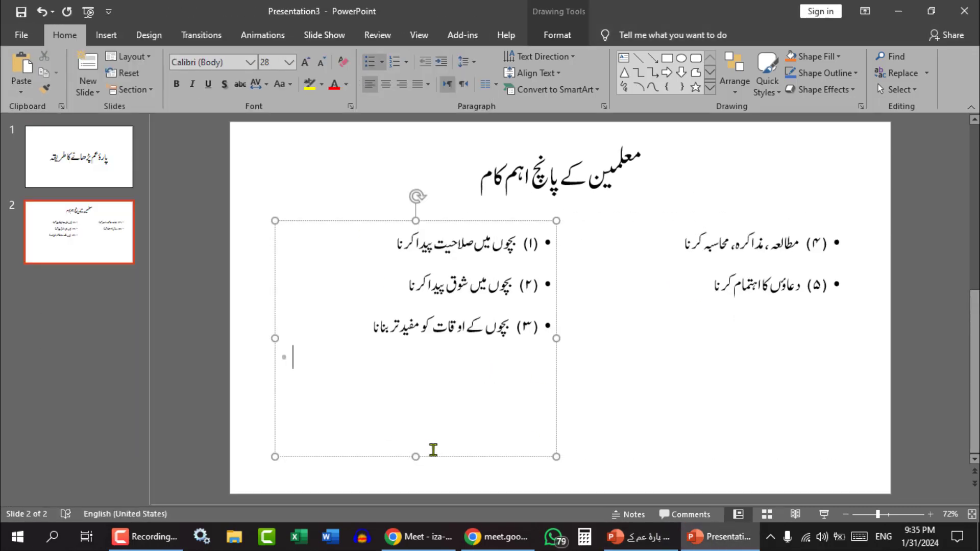
left_click(651, 269)
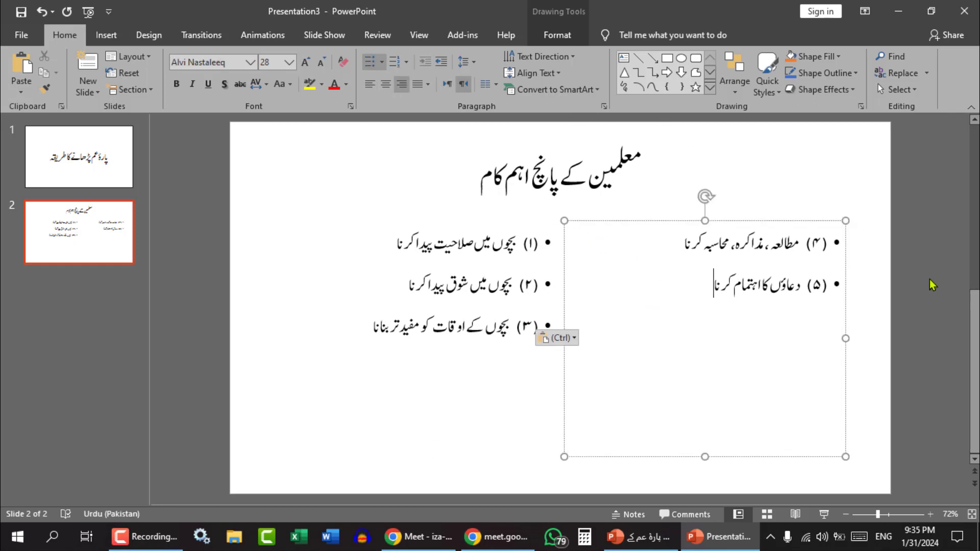
left_click(504, 159)
Add a Blank slide and a Picture with Caption slide after slide 2, and start editing the latter's title
left_click(99, 242)
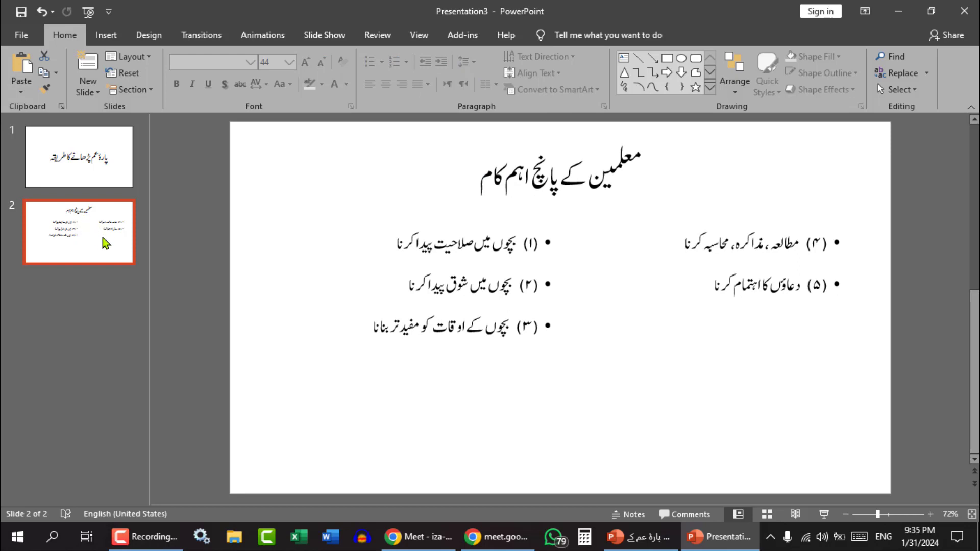
left_click(92, 92)
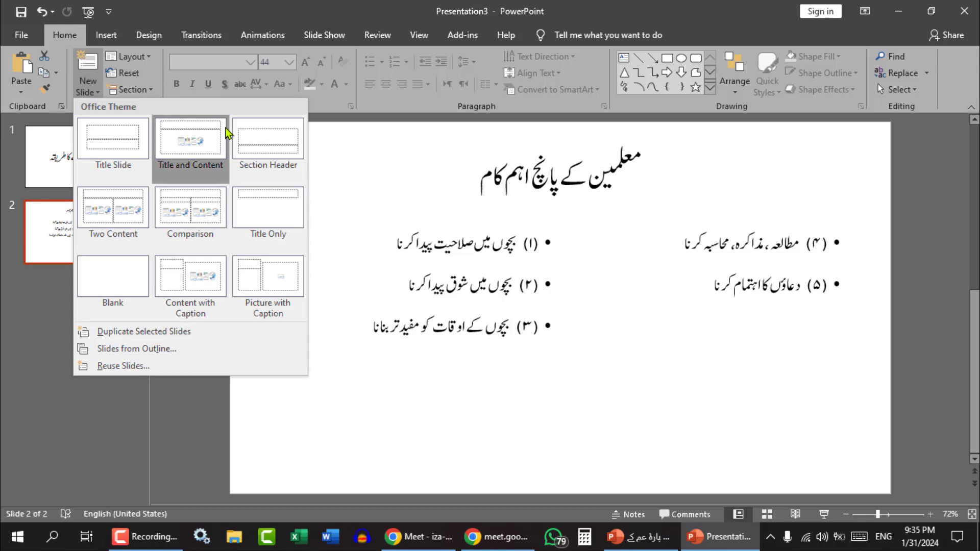
left_click(112, 281)
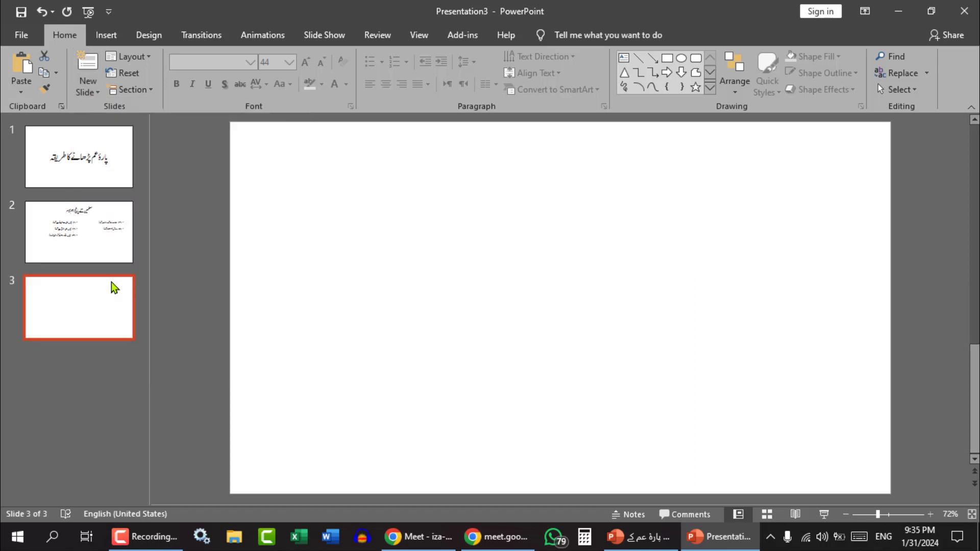
left_click(88, 90)
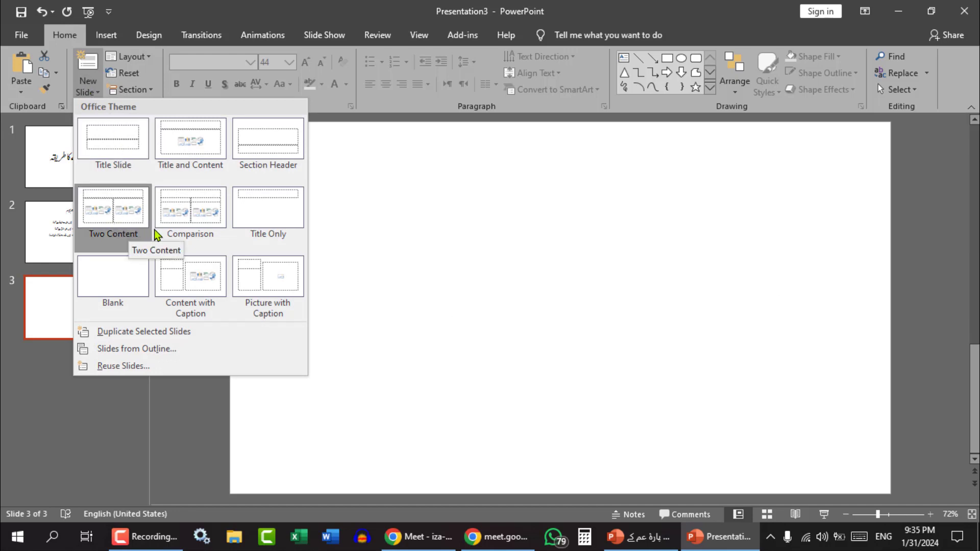
left_click(265, 291)
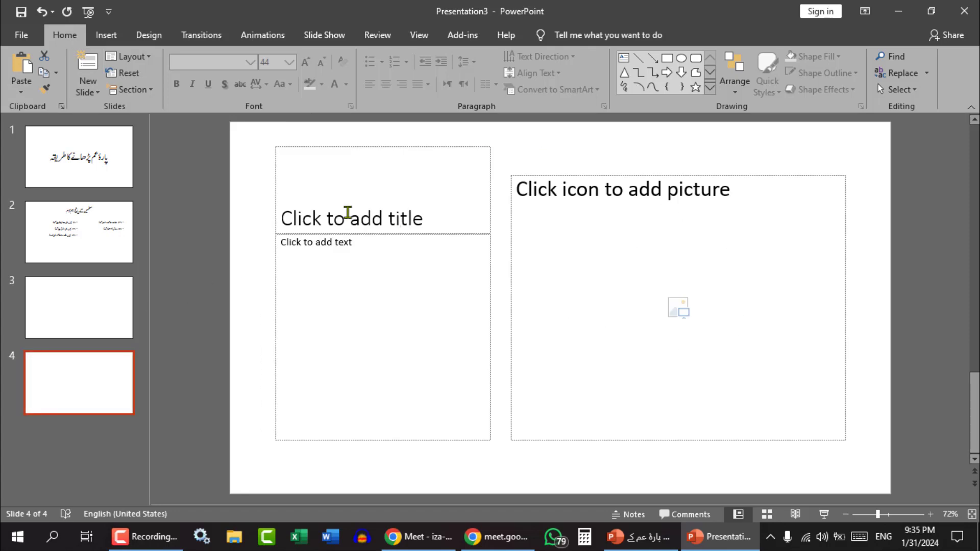
left_click(676, 219)
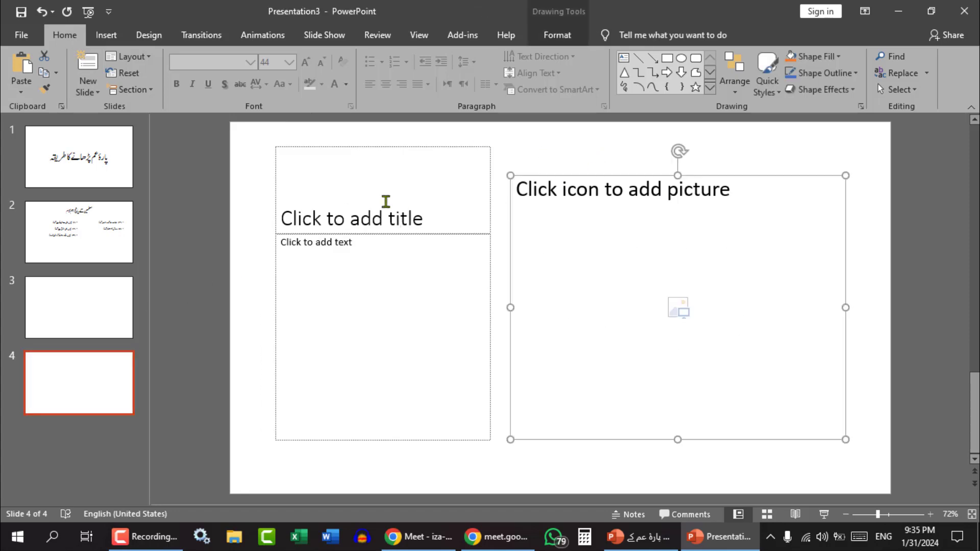
left_click(386, 201)
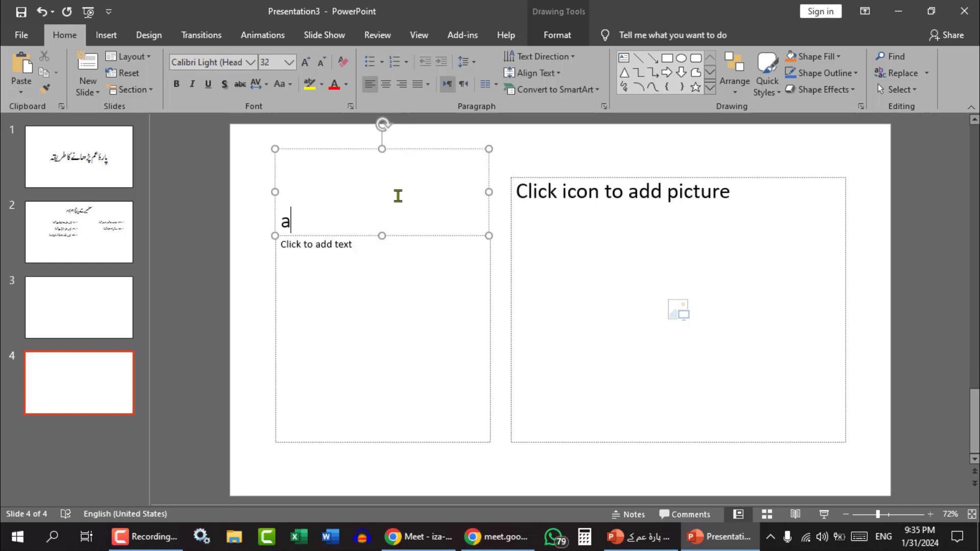
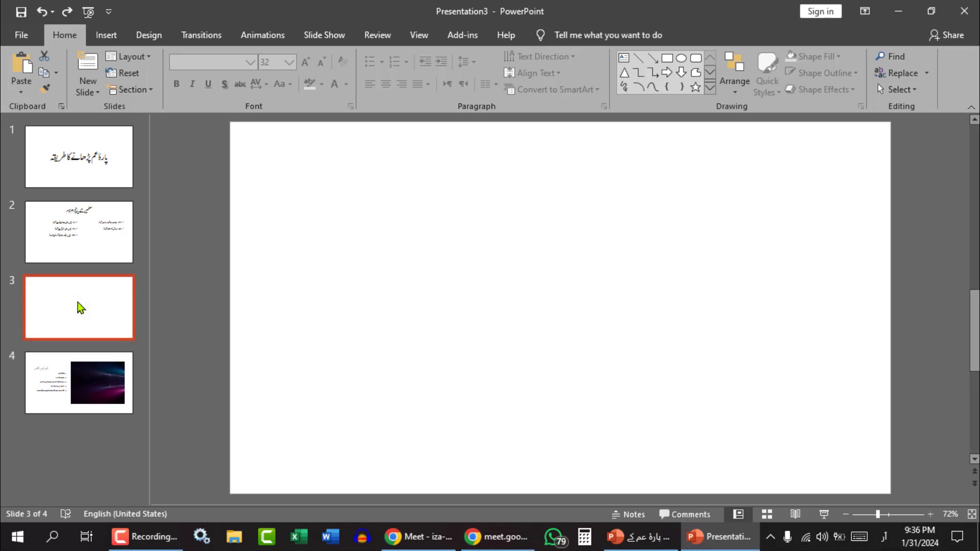
right_click(60, 305)
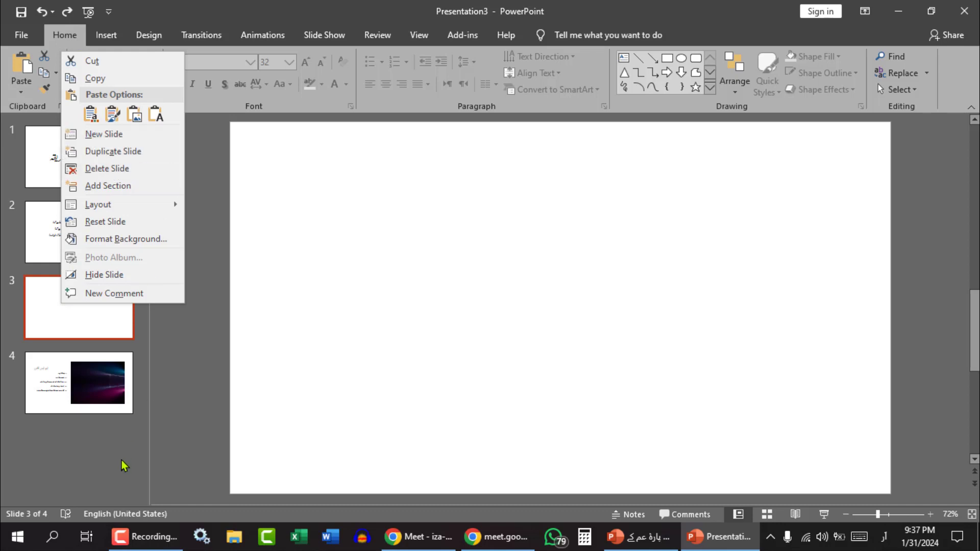
left_click(113, 403)
left_click(94, 400)
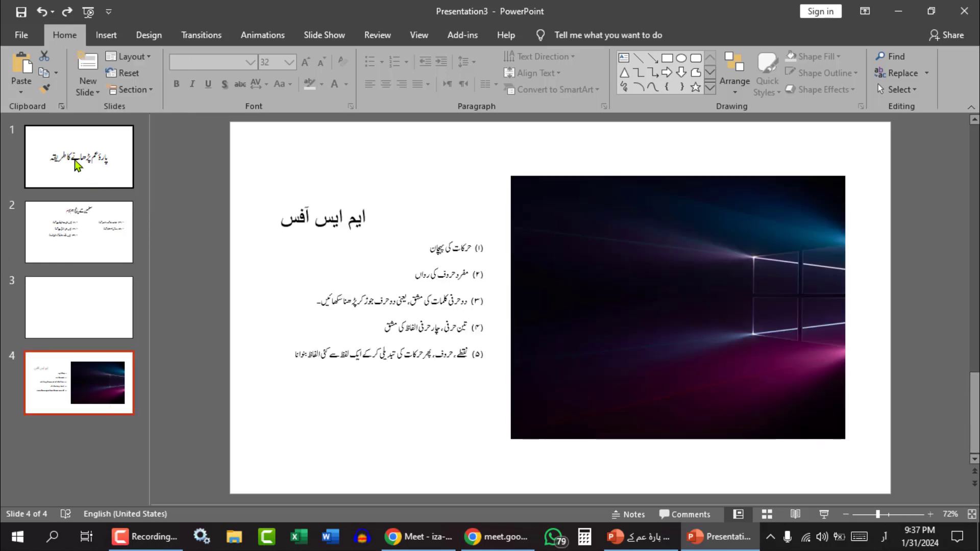
left_click(46, 163)
left_click(78, 239)
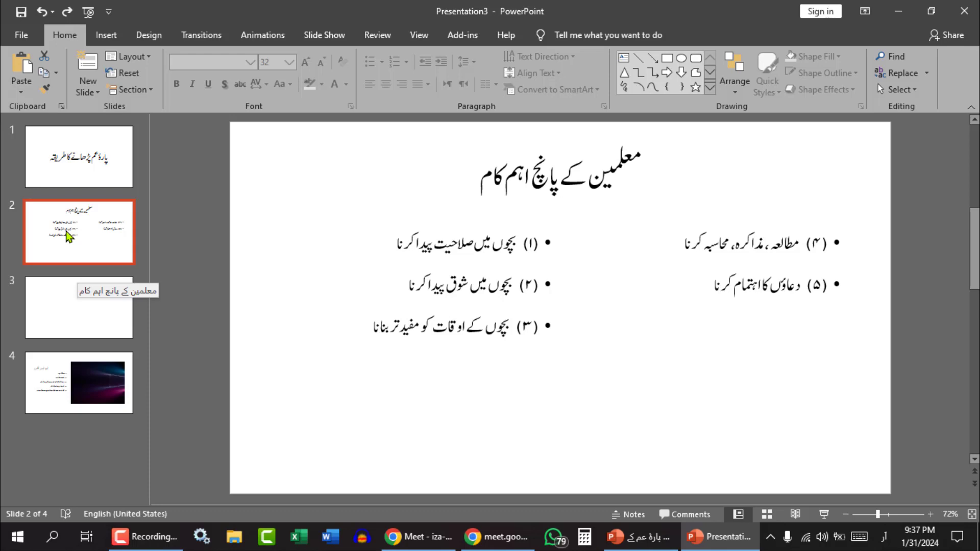
key("Up")
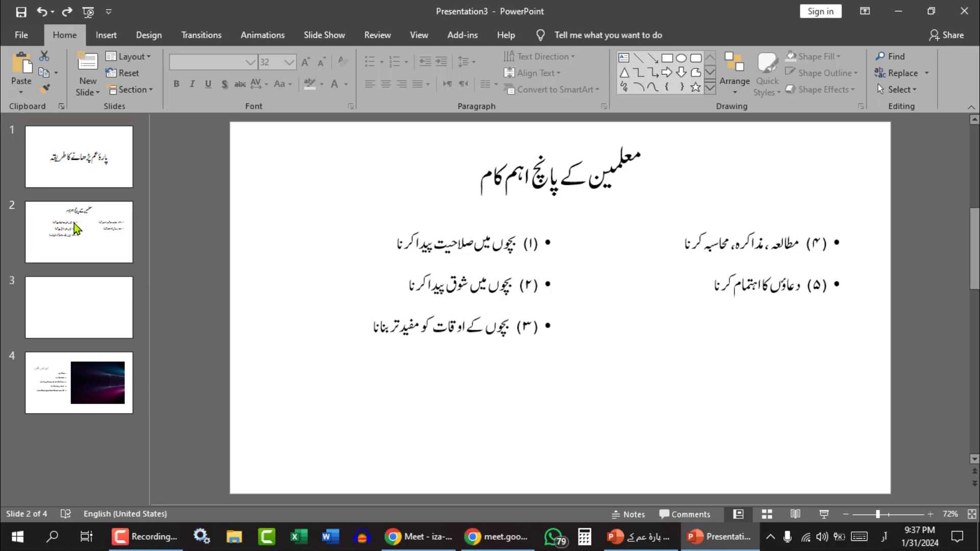
Duplicate slide 2 twice so the copies follow it as slides 3 and 4
left_click(89, 254)
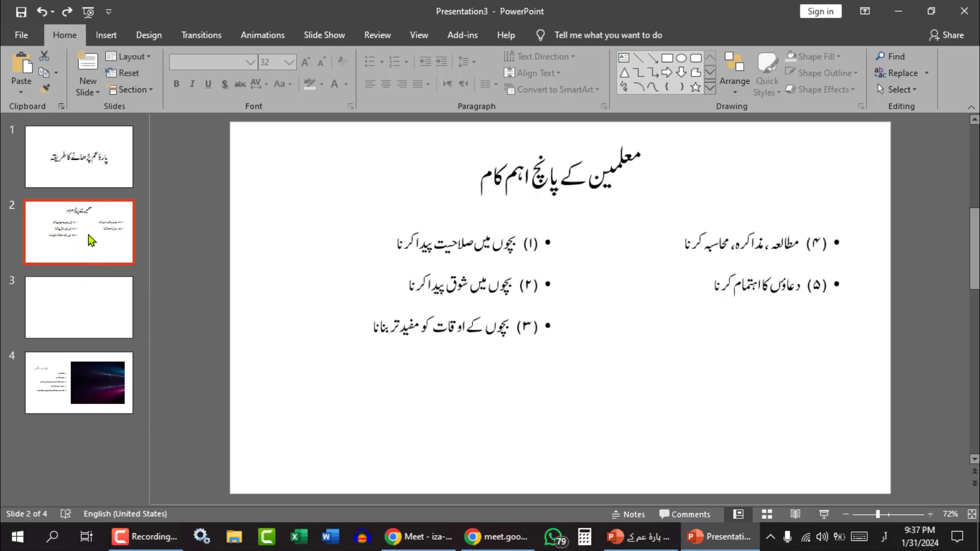
left_click_drag(88, 234, 87, 314)
right_click(76, 307)
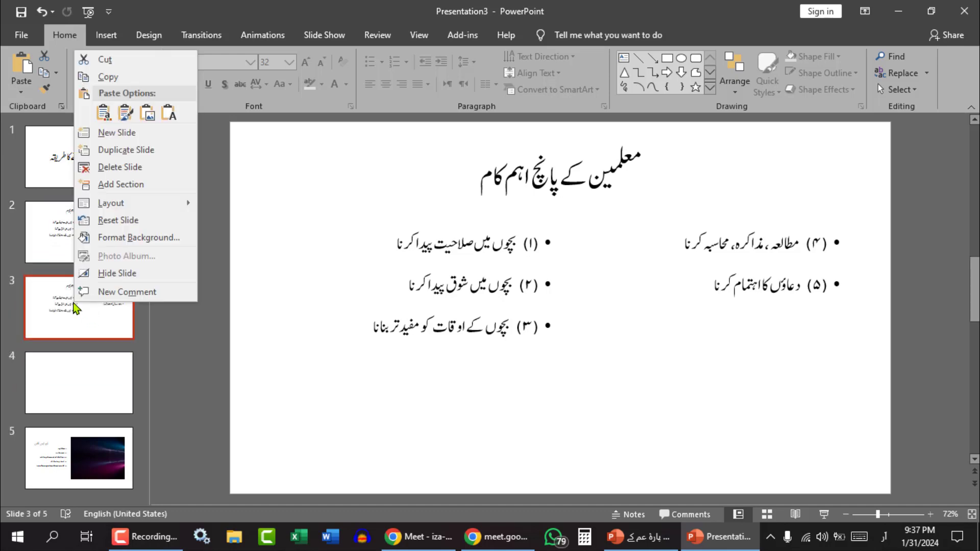
left_click(127, 151)
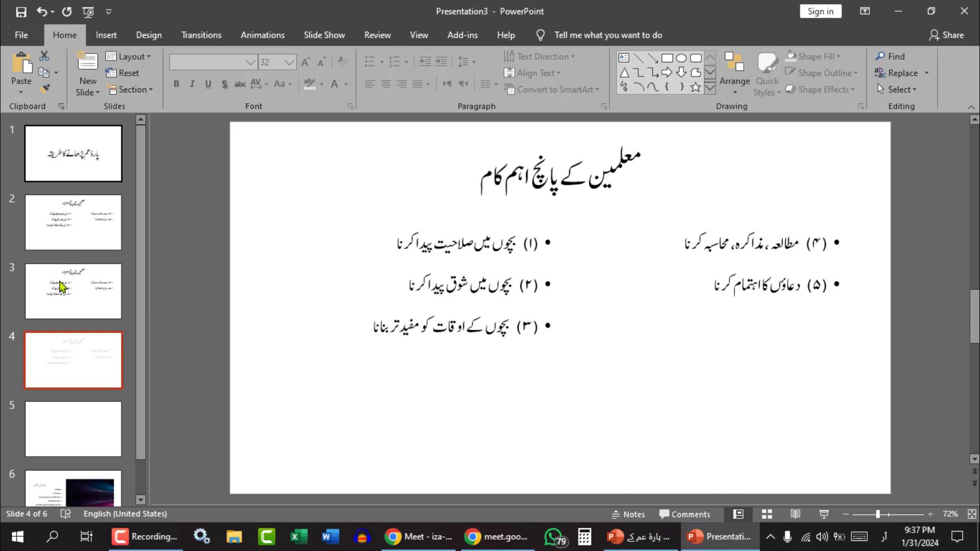
right_click(62, 358)
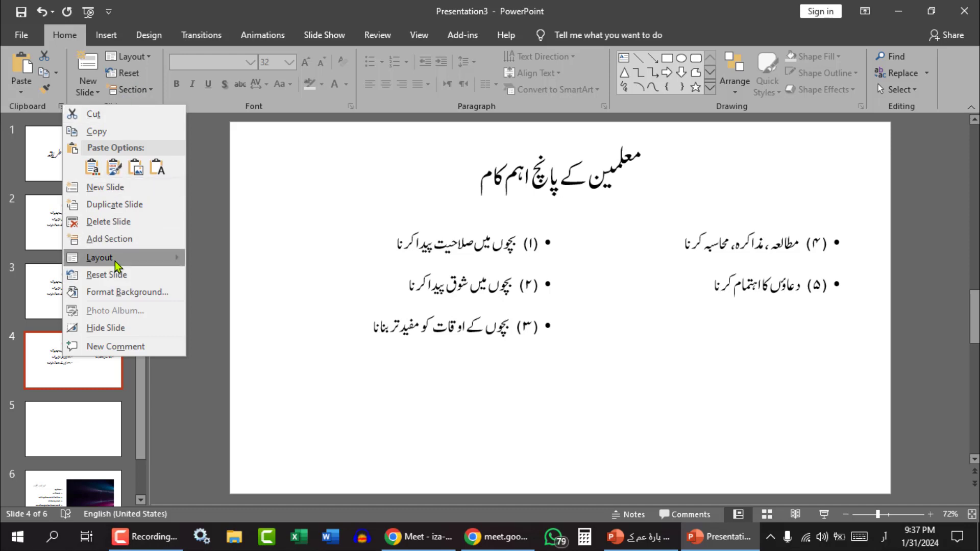
mouse_move(155, 256)
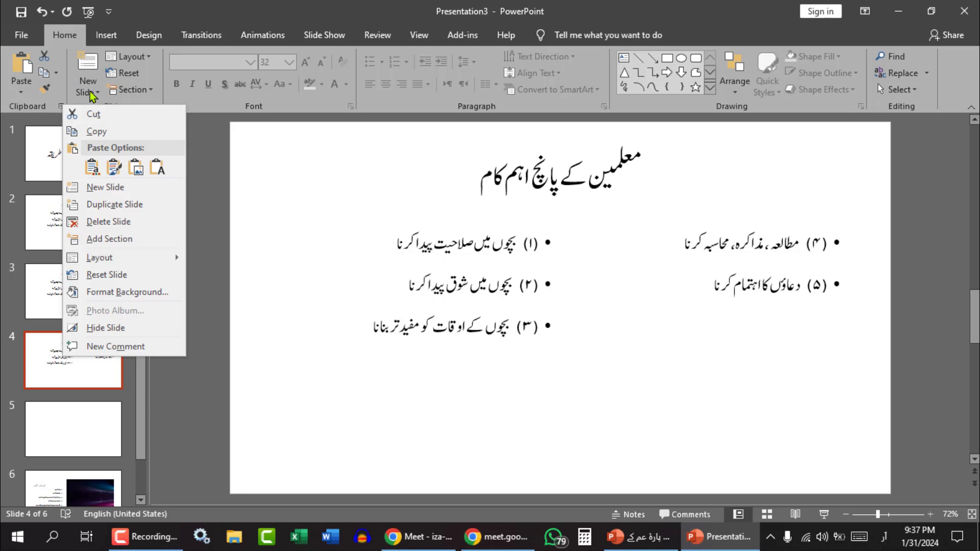
mouse_move(114, 260)
left_click(495, 227)
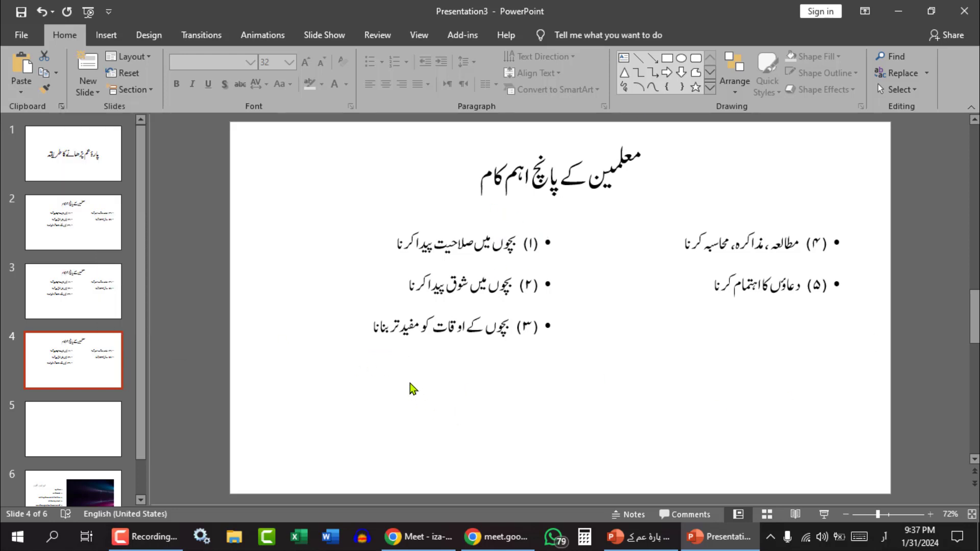
left_click(515, 329)
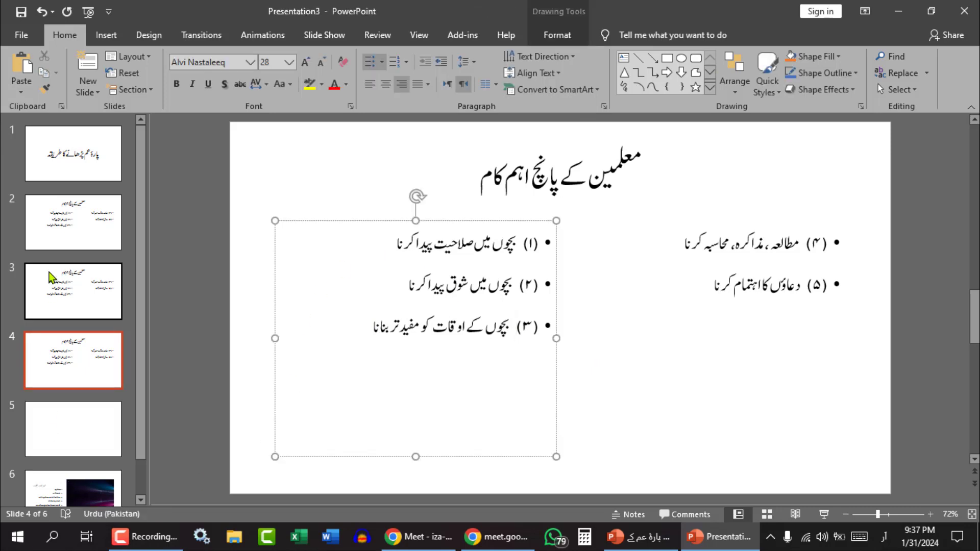
left_click(85, 92)
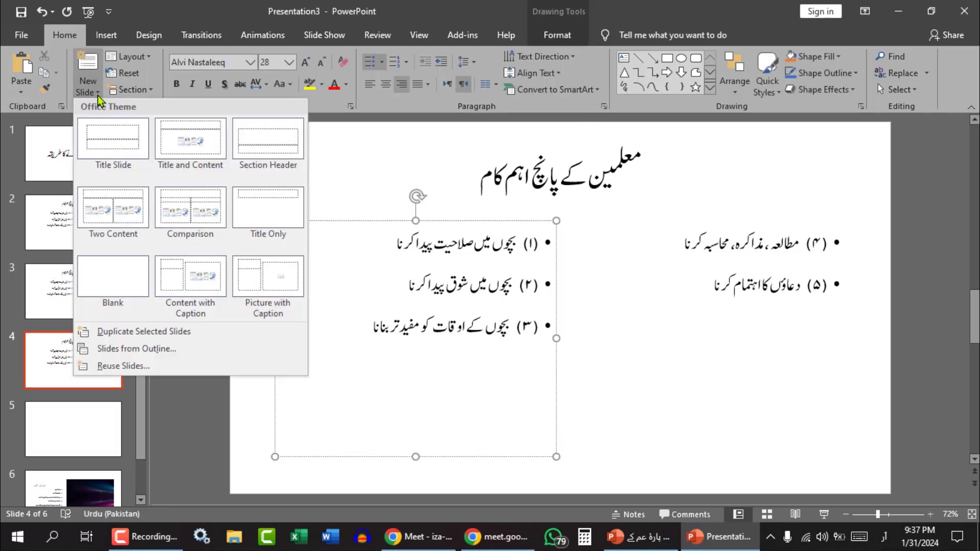
left_click(455, 359)
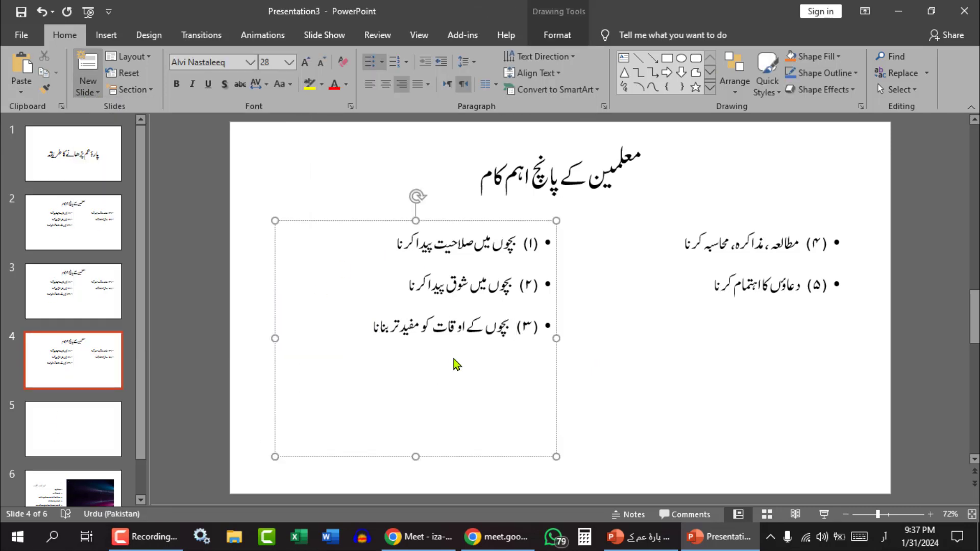
Delete the blank fifth slide and add a Two Content slide at the end of the presentation
left_click(50, 446)
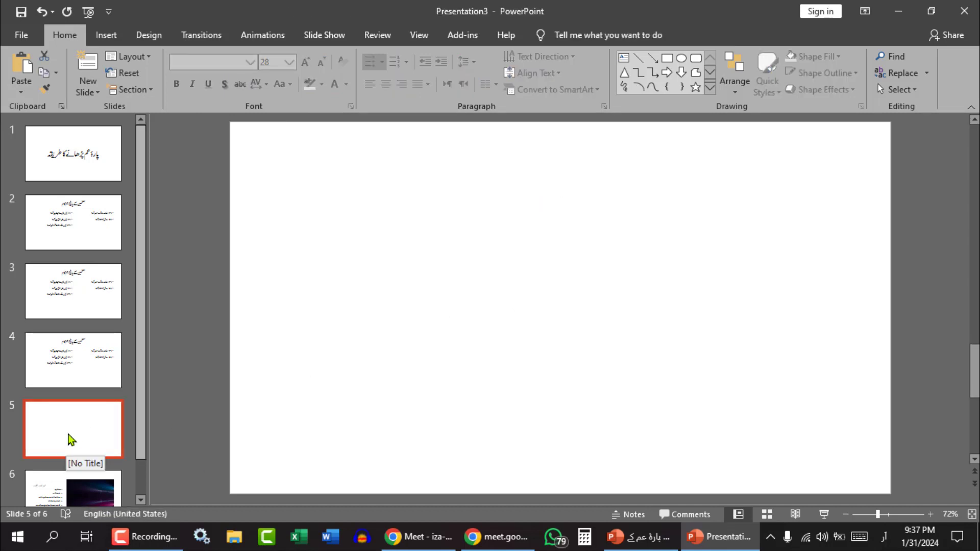
key("Delete")
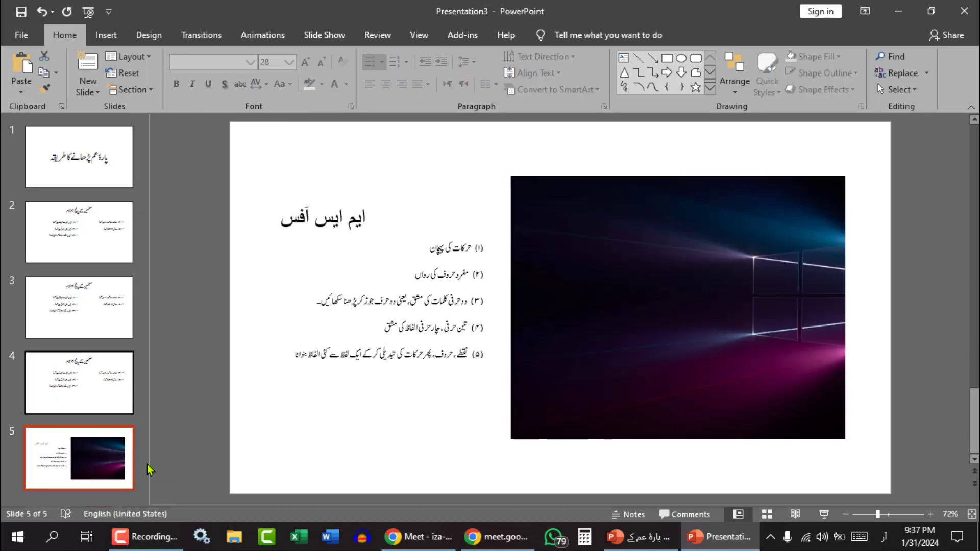
left_click(83, 94)
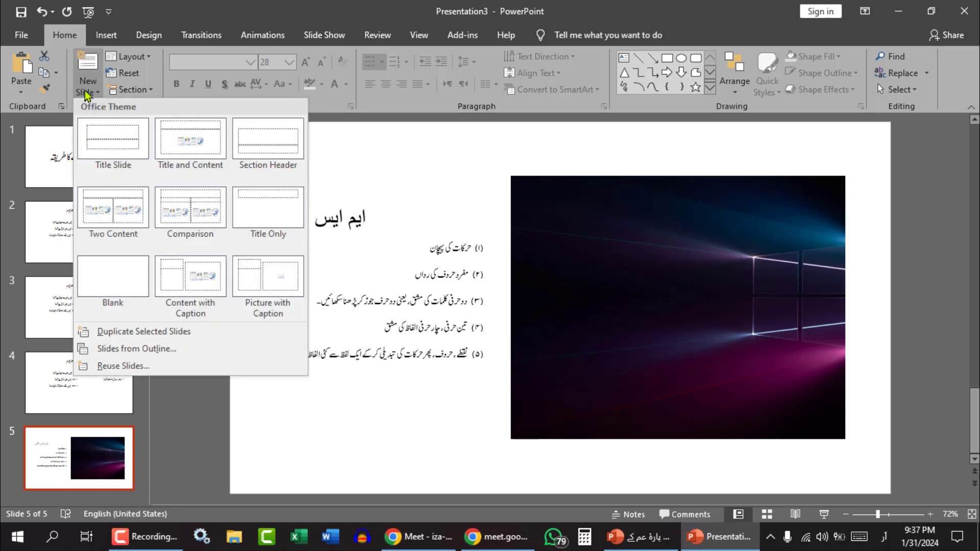
left_click(130, 203)
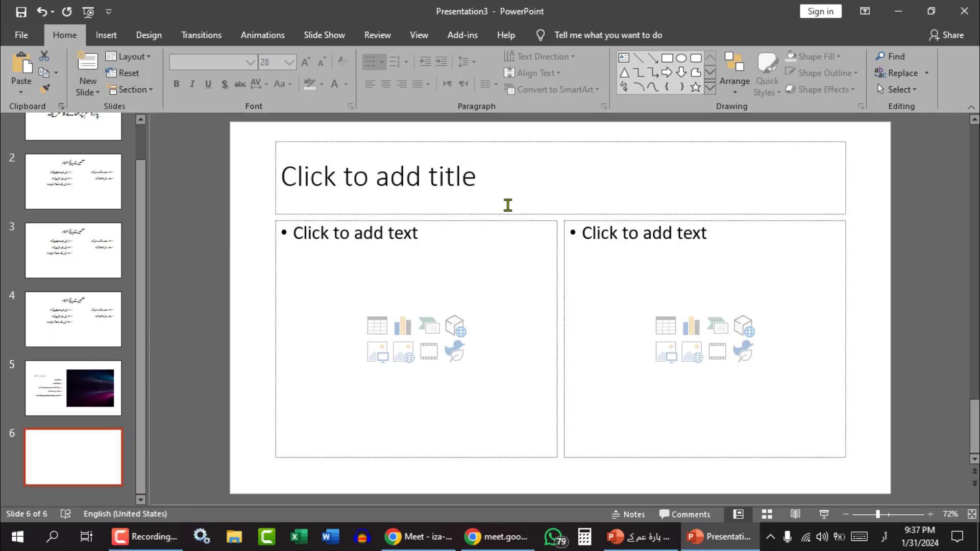
Shrink the title placeholder on the new slide to a smaller box above the left content area
left_click(775, 199)
left_click_drag(844, 217, 454, 196)
left_click(459, 259)
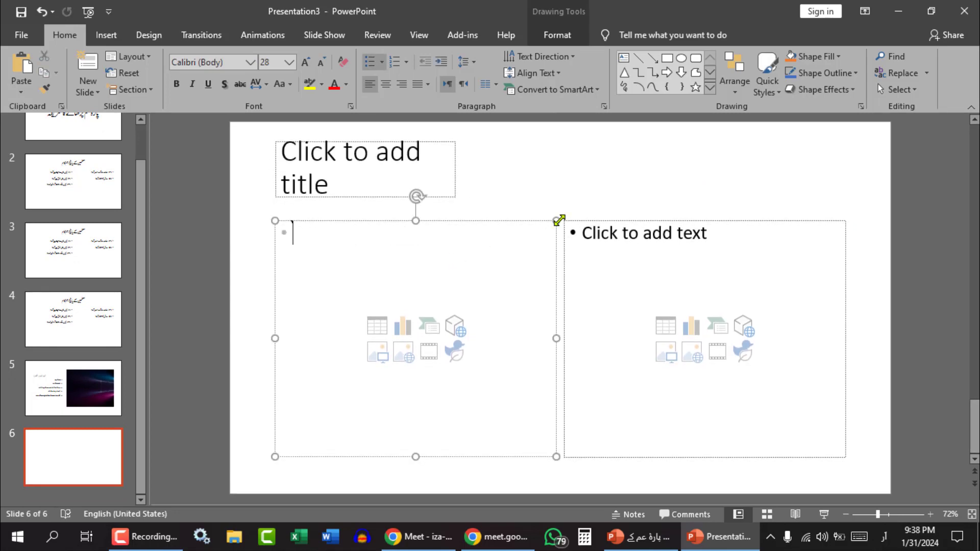
Shrink the left content placeholder to a small box in its lower corner and enlarge the right one until it overlaps the title
left_click_drag(558, 219, 413, 377)
left_click(592, 236)
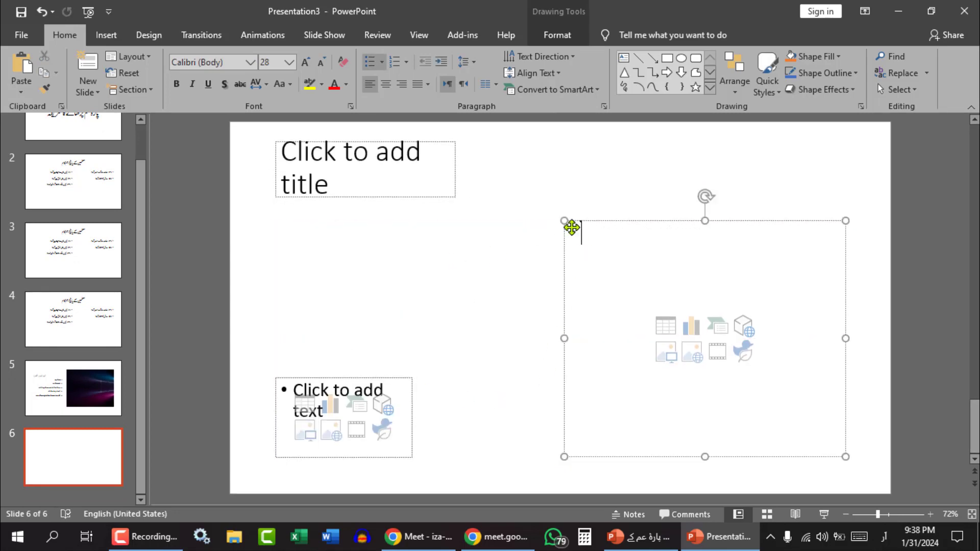
left_click_drag(564, 220, 362, 177)
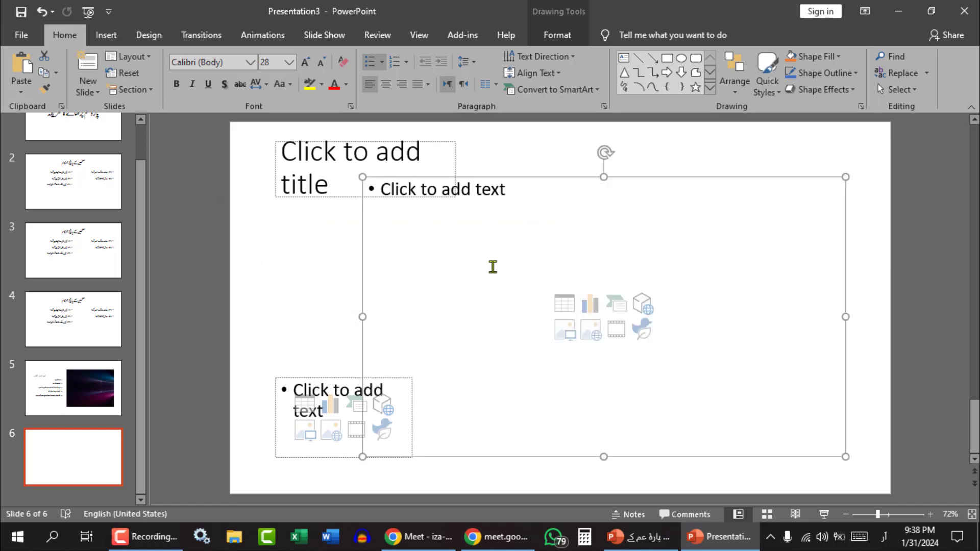
left_click(326, 287)
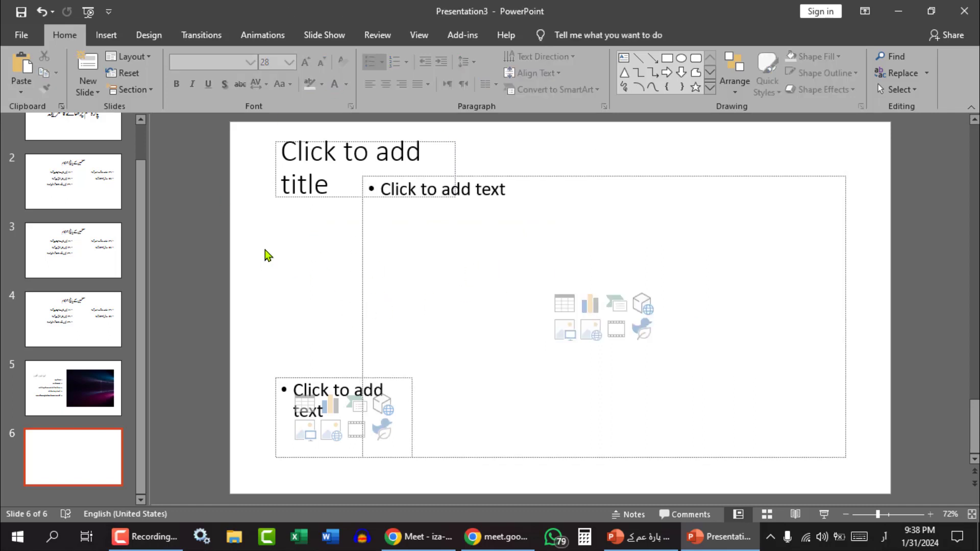
Reset slide 6 so its placeholders return to the default layout positions and sizes
right_click(71, 464)
left_click(114, 382)
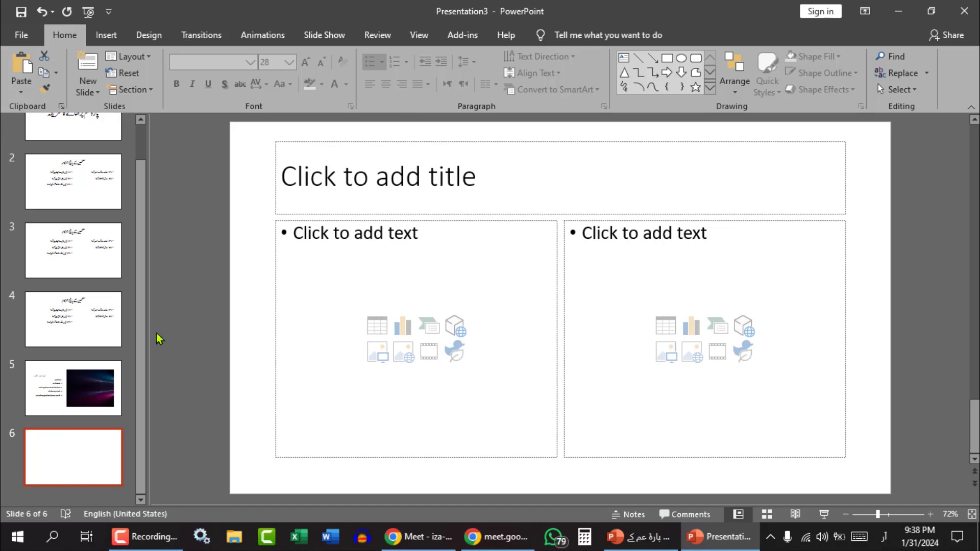
right_click(70, 459)
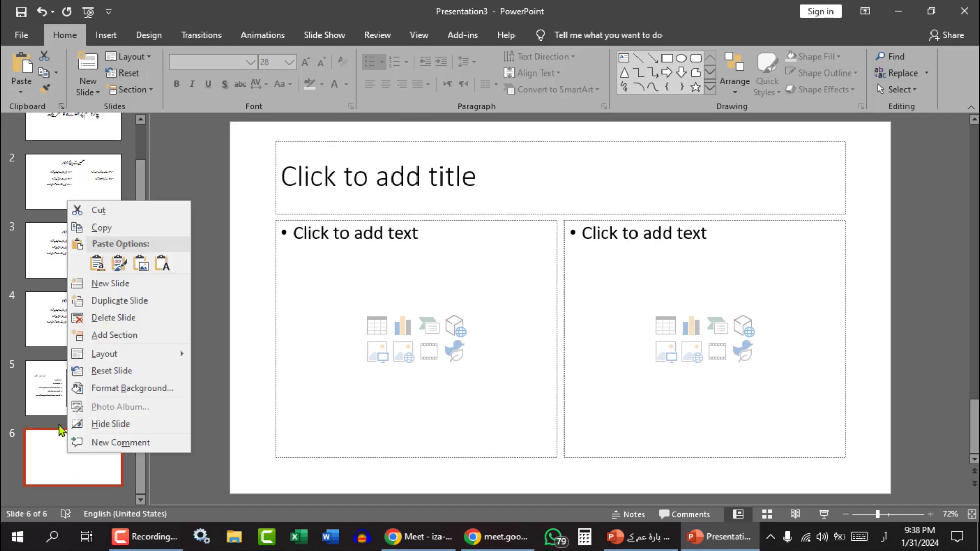
left_click(172, 474)
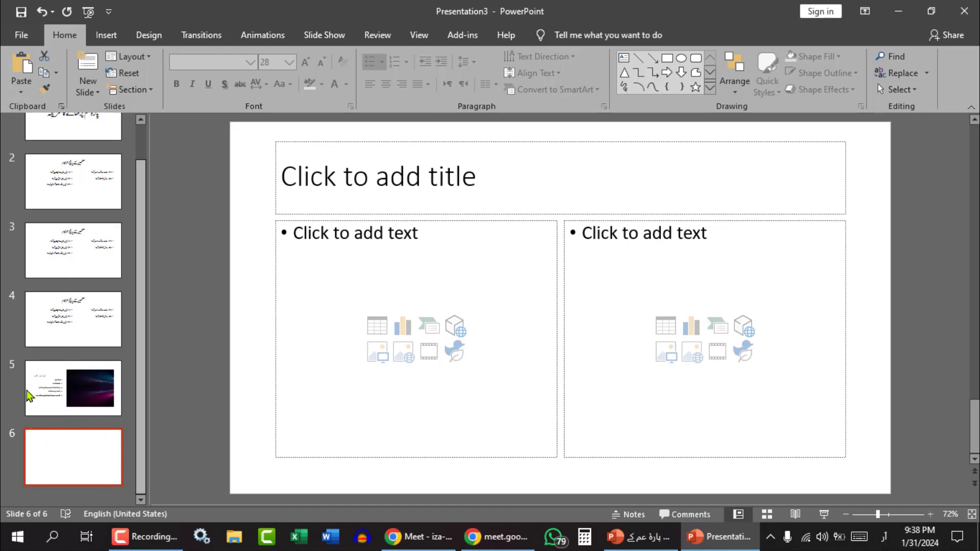
Open the background formatting settings for the title slide, slide 1
left_click(57, 308)
left_click(56, 253)
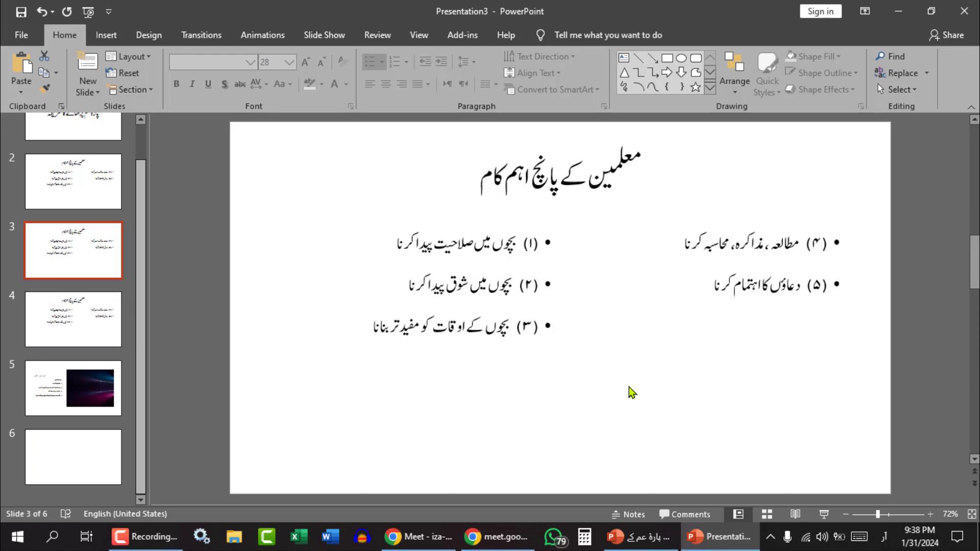
scroll(16, 289, "up", 1)
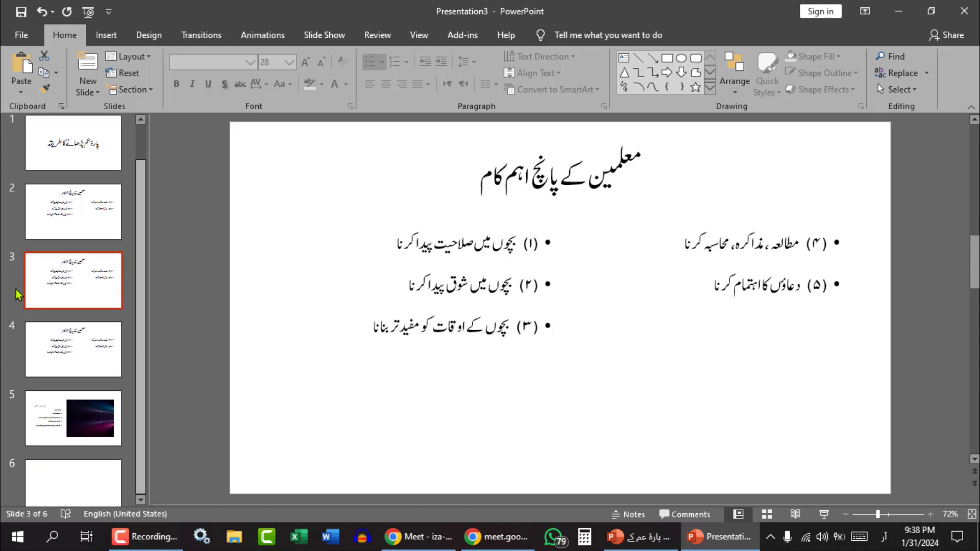
left_click(84, 159)
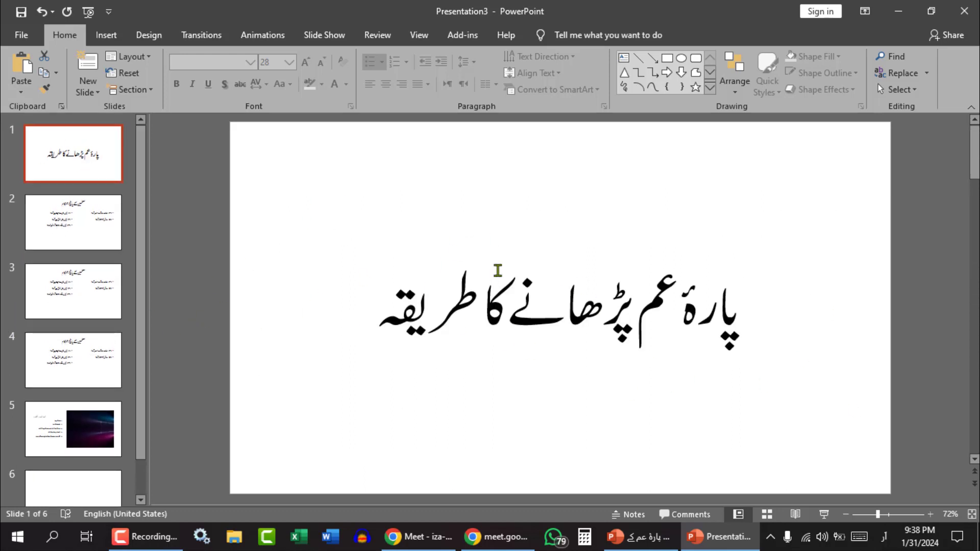
right_click(62, 153)
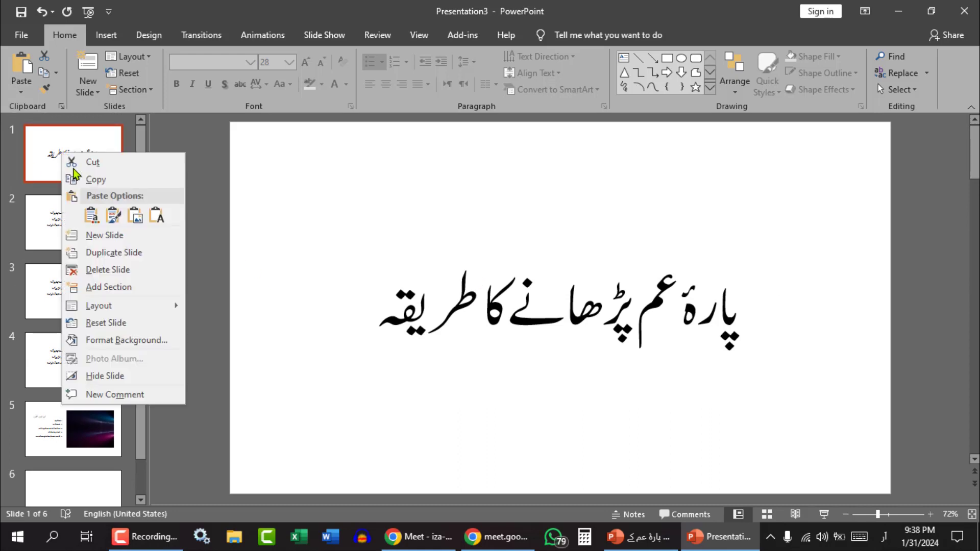
left_click(125, 340)
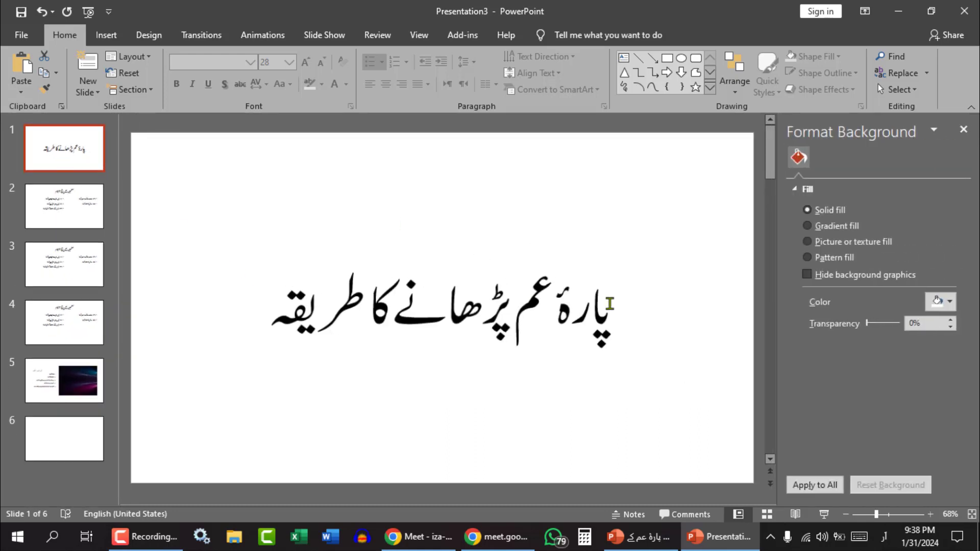
Hide slide 1's background graphics and try gradient, pattern, picture or texture, and solid background fills
left_click(810, 229)
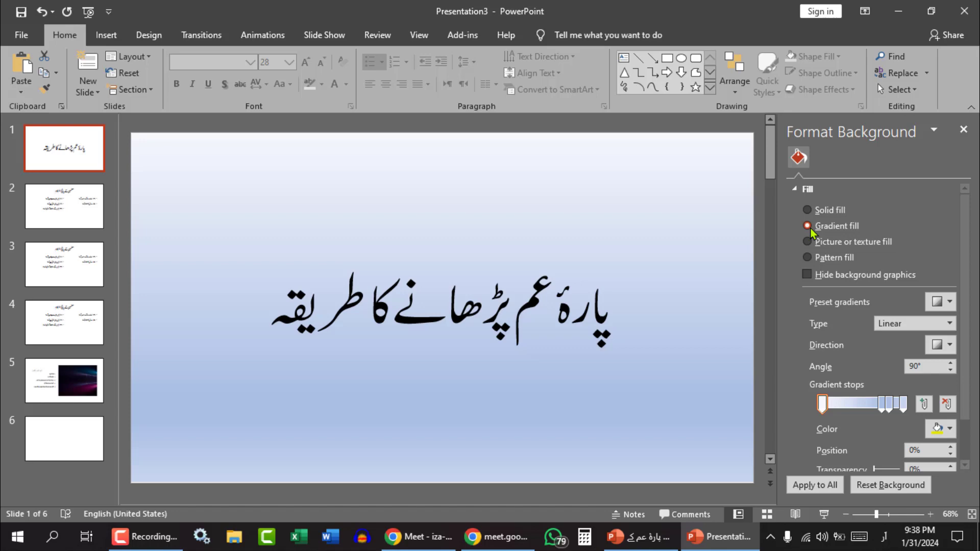
left_click(810, 256)
left_click(807, 275)
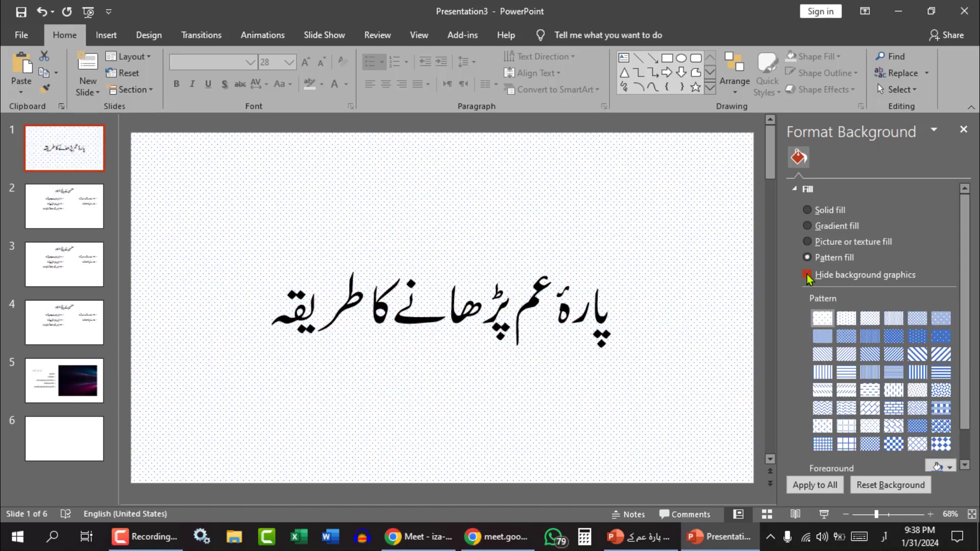
left_click(806, 242)
left_click(806, 226)
left_click(807, 209)
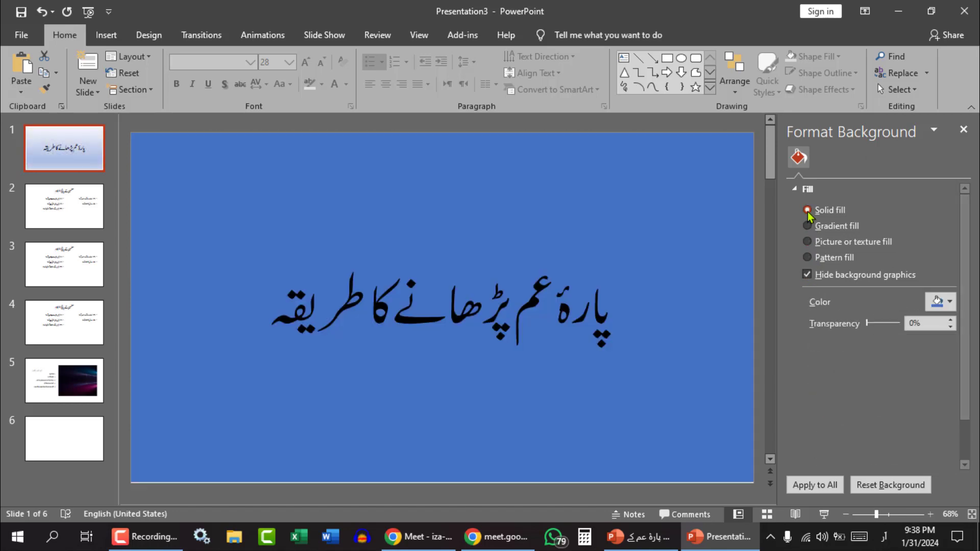
Fill slide 1's background with the picture photo_2020-09-02_18-28-28 from the JPG folder inside Beautiful Images in the channel folder
left_click(807, 242)
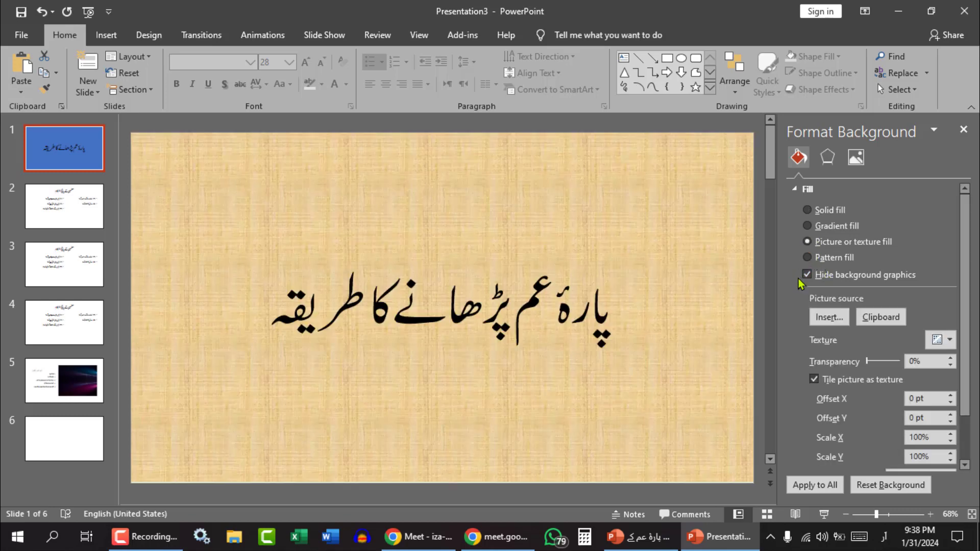
left_click(830, 317)
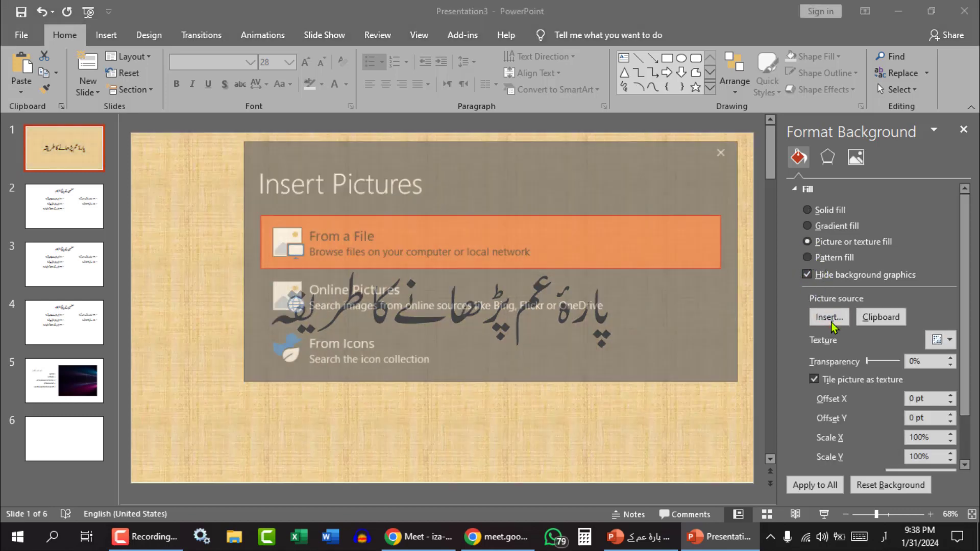
left_click(352, 241)
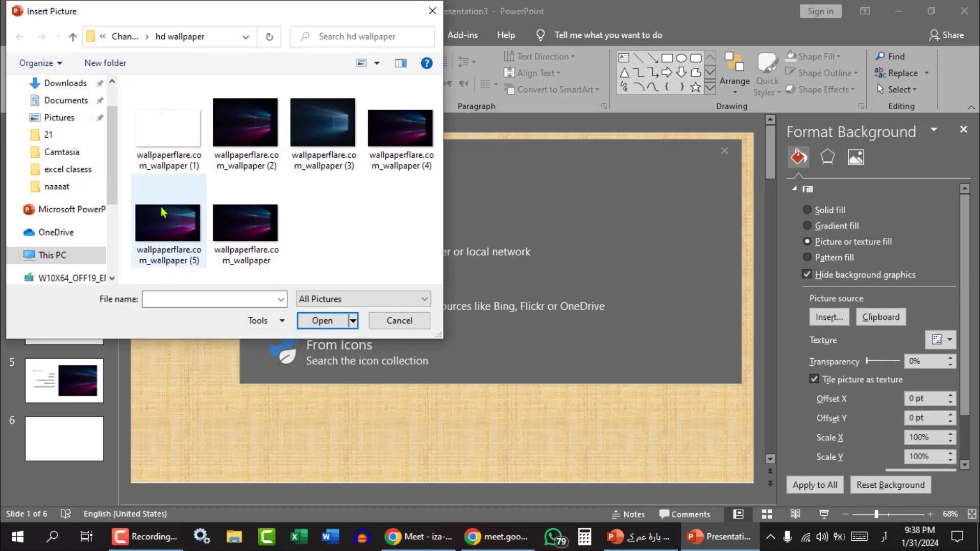
left_click(124, 36)
scroll(249, 201, "down", 2)
scroll(214, 232, "down", 1)
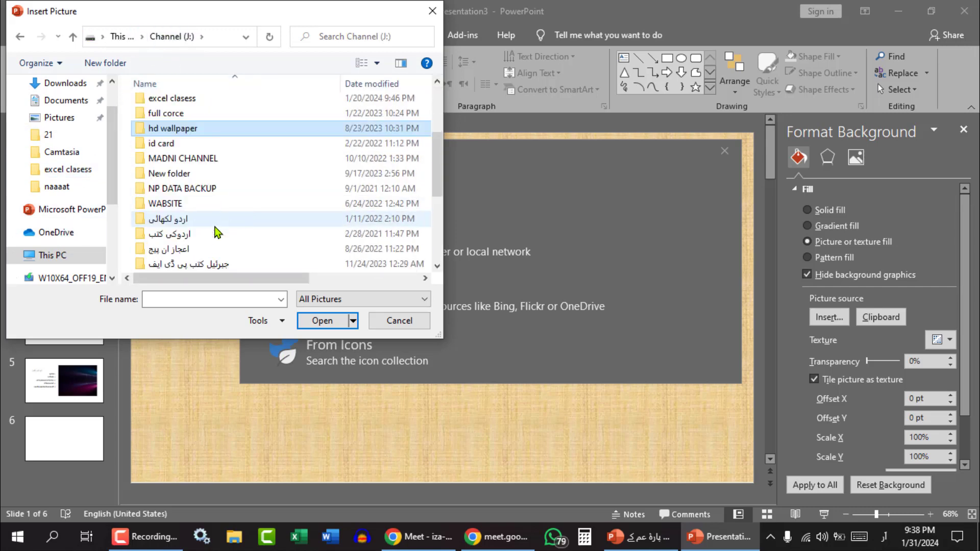
scroll(233, 233, "up", 2)
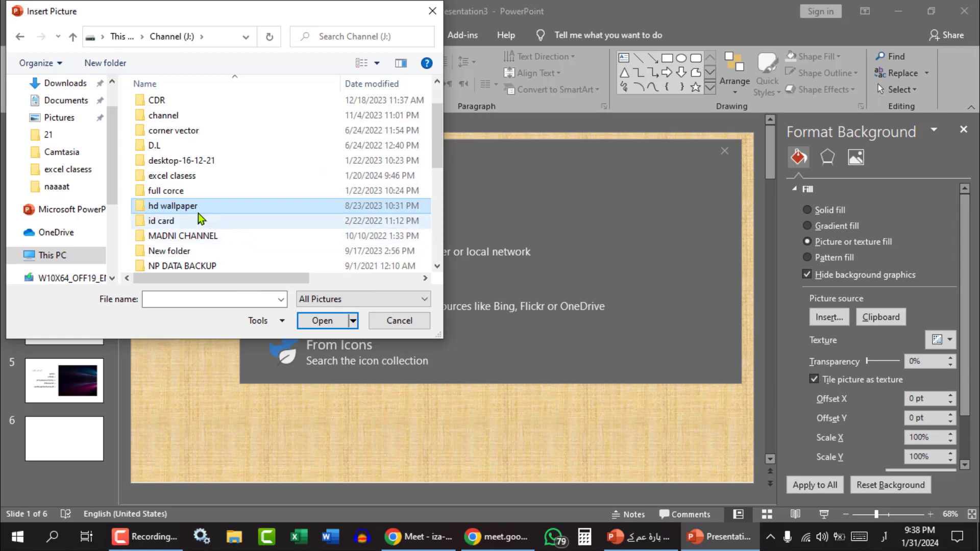
double_click(198, 116)
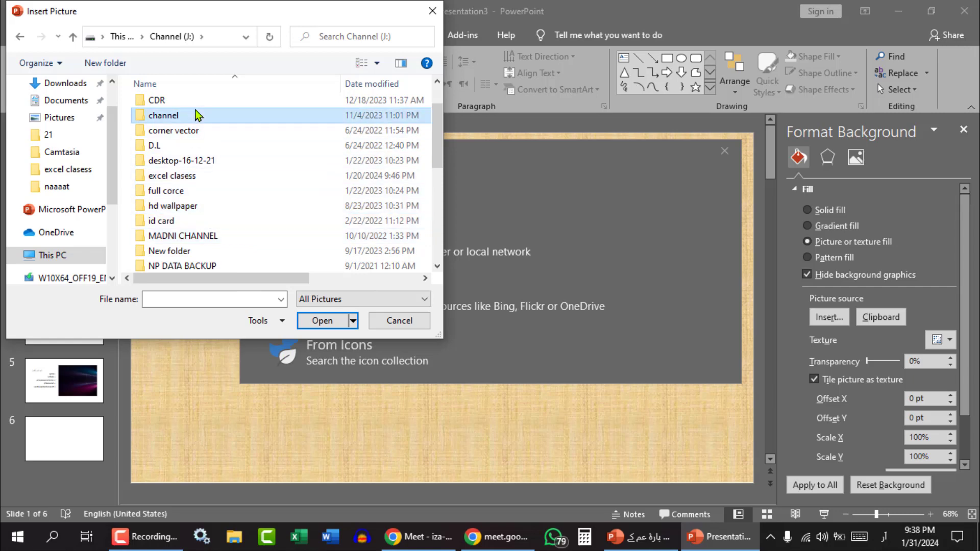
scroll(219, 163, "down", 1)
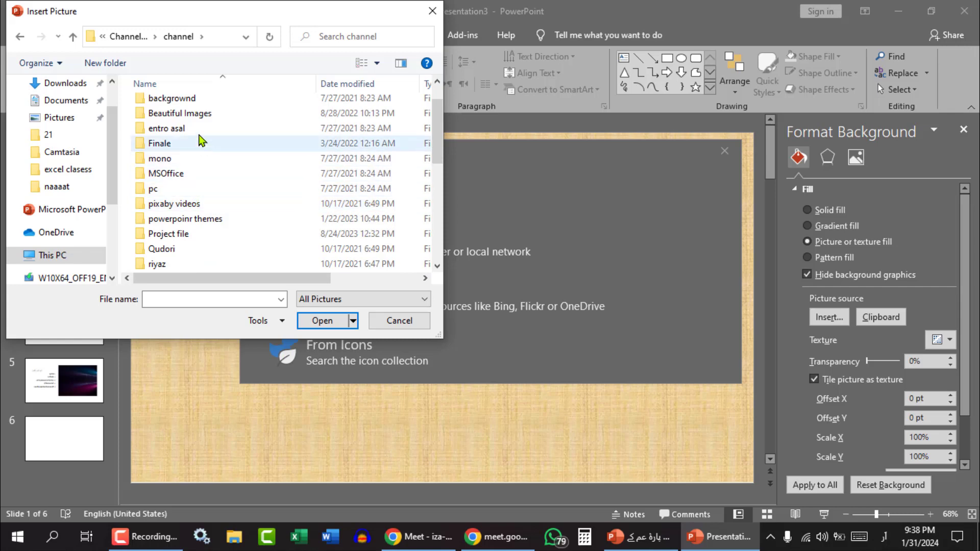
left_click(201, 113)
double_click(201, 115)
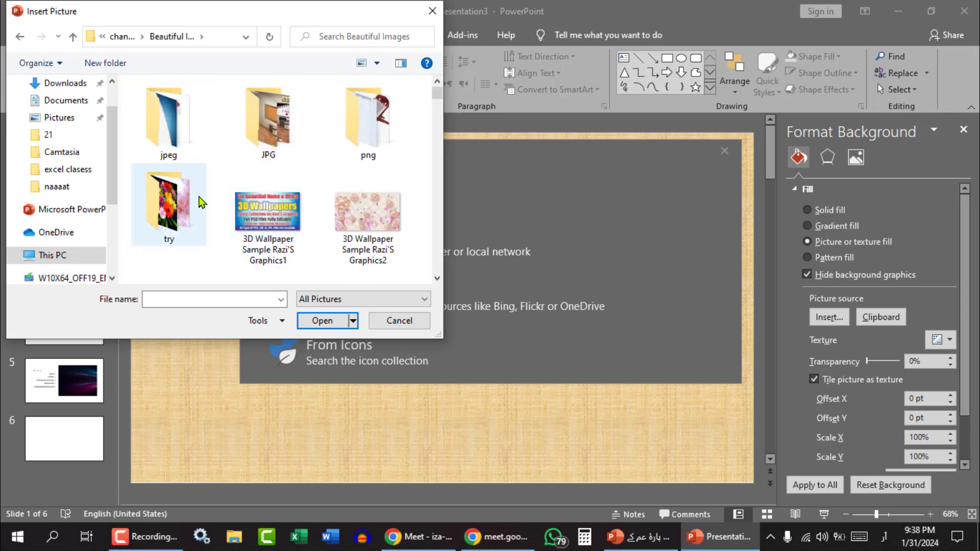
double_click(258, 140)
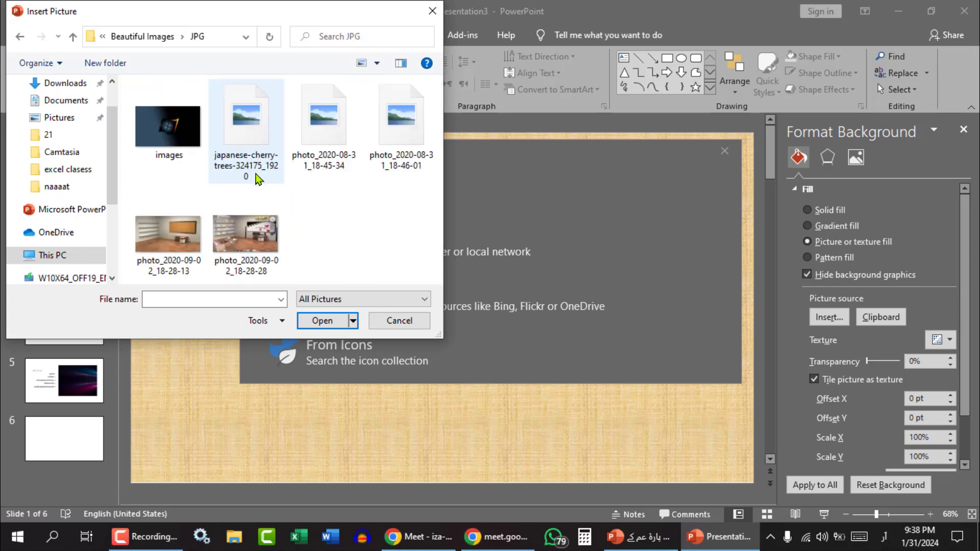
left_click(262, 228)
left_click(327, 322)
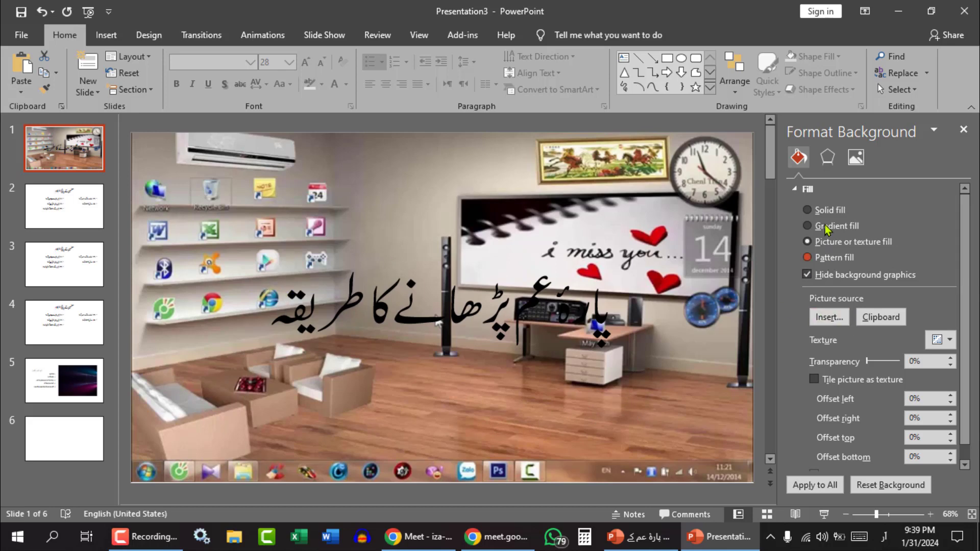
Give slide 1 a solid background fill in the standard dark blue
left_click(807, 210)
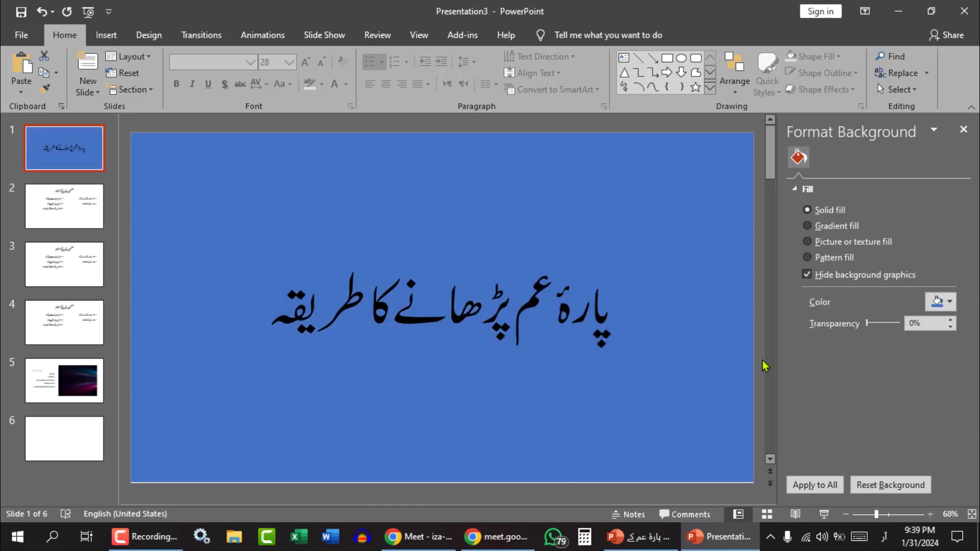
left_click(949, 301)
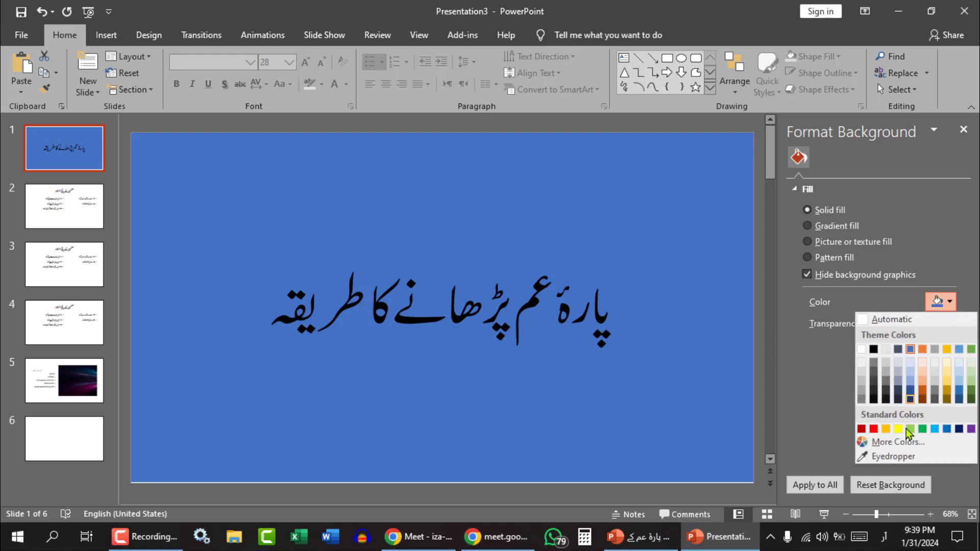
left_click(959, 430)
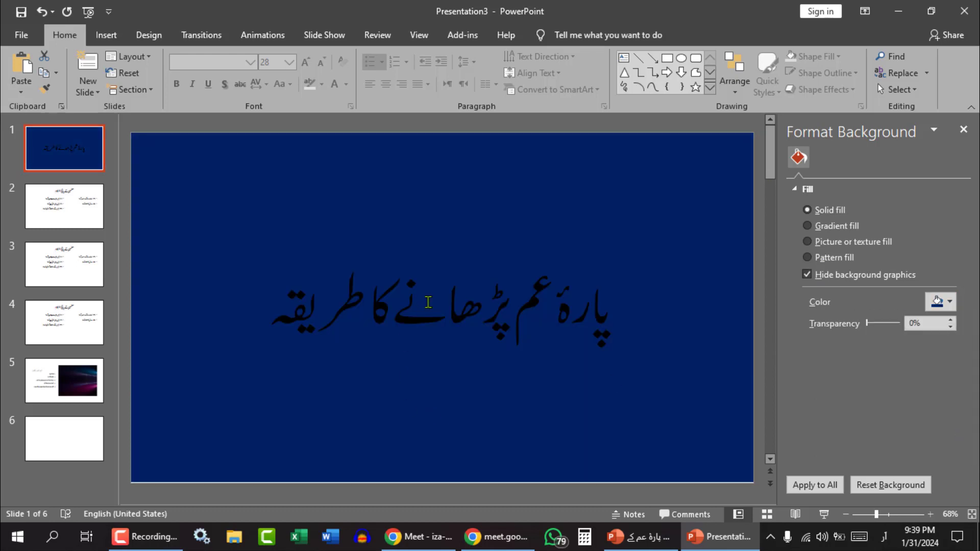
Set the font color of slide 1's whole title to standard yellow
left_click(444, 296)
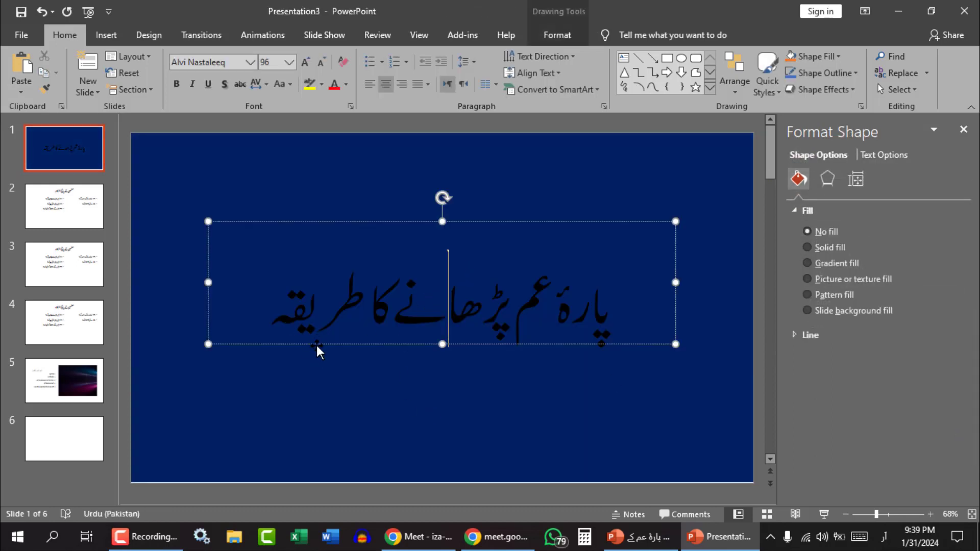
left_click(346, 84)
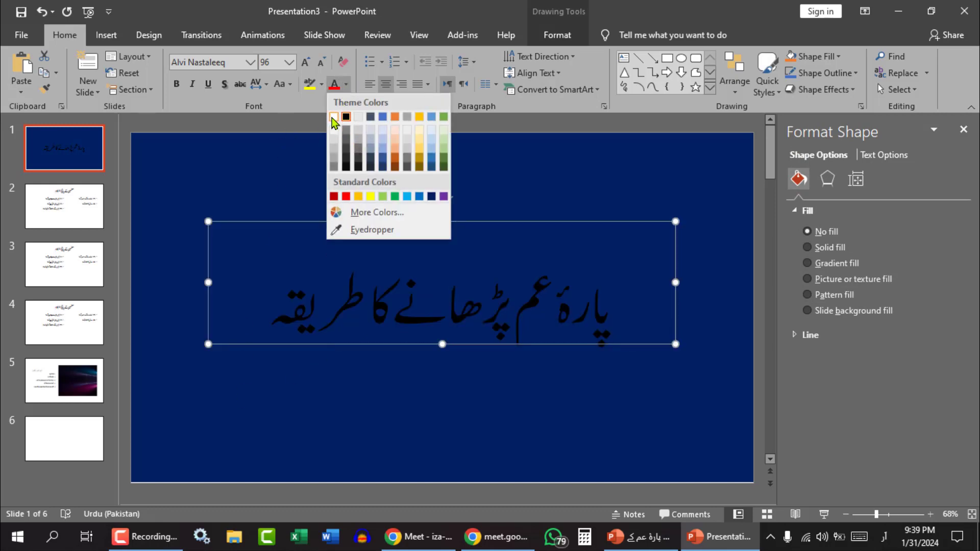
left_click(370, 196)
left_click(351, 405)
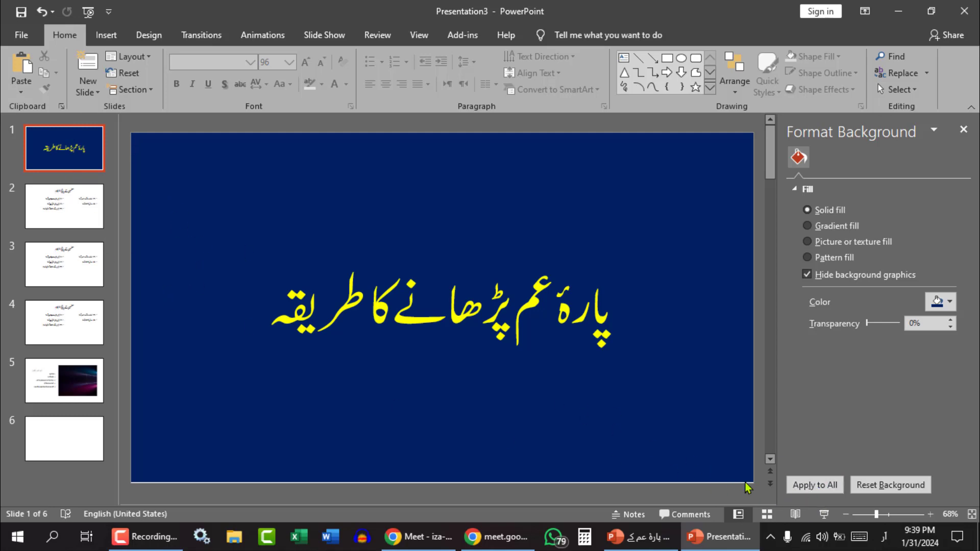
Run the slide show from slide 1 through to the end and return to the editing view
left_click(823, 515)
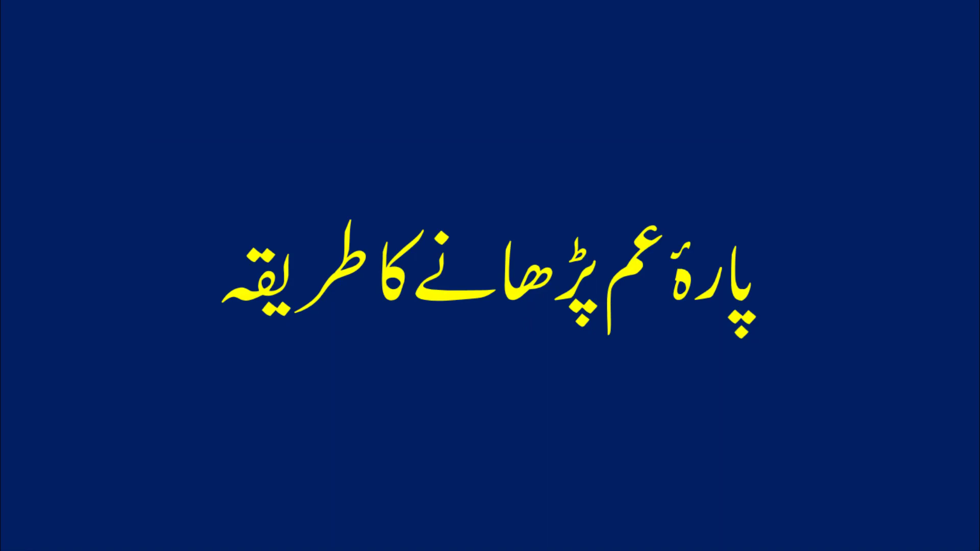
left_click(638, 326)
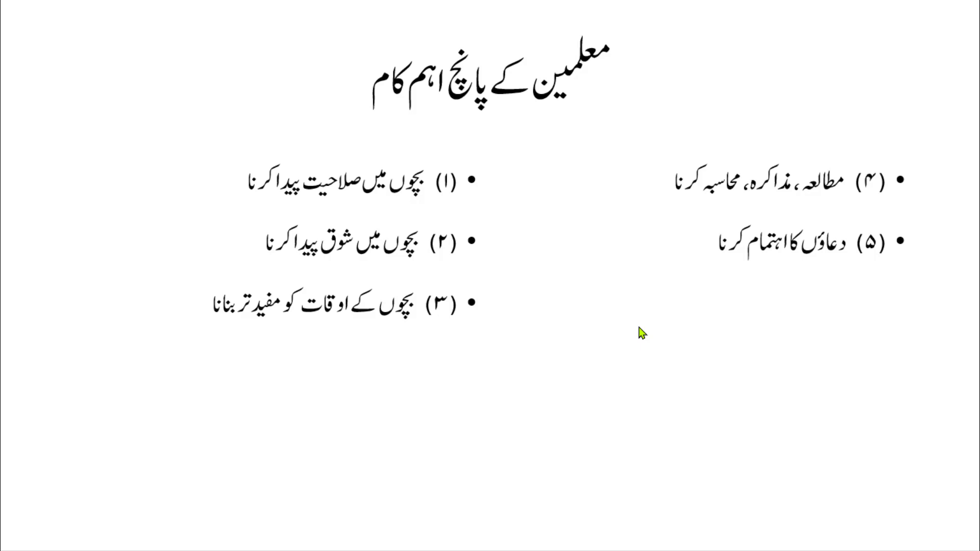
left_click(639, 327)
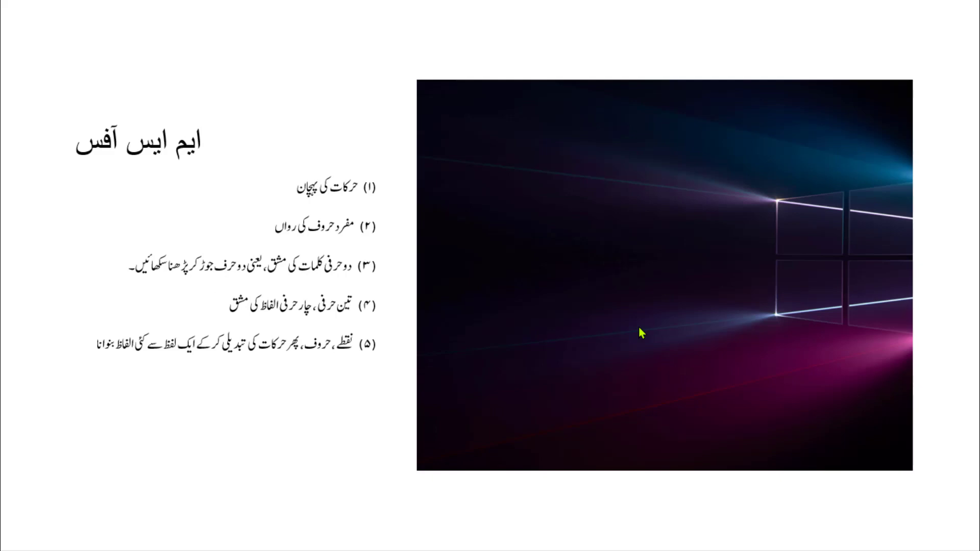
left_click(639, 328)
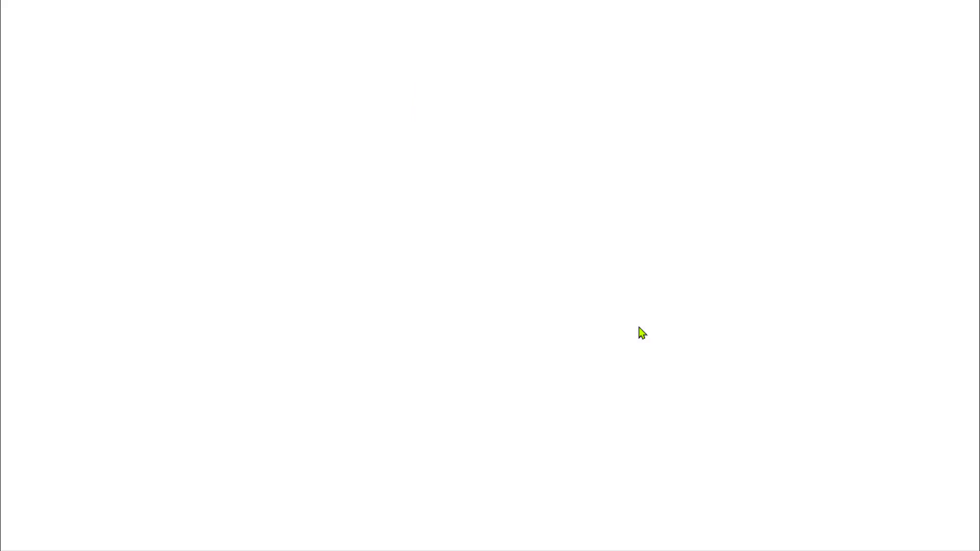
left_click(639, 328)
left_click(639, 329)
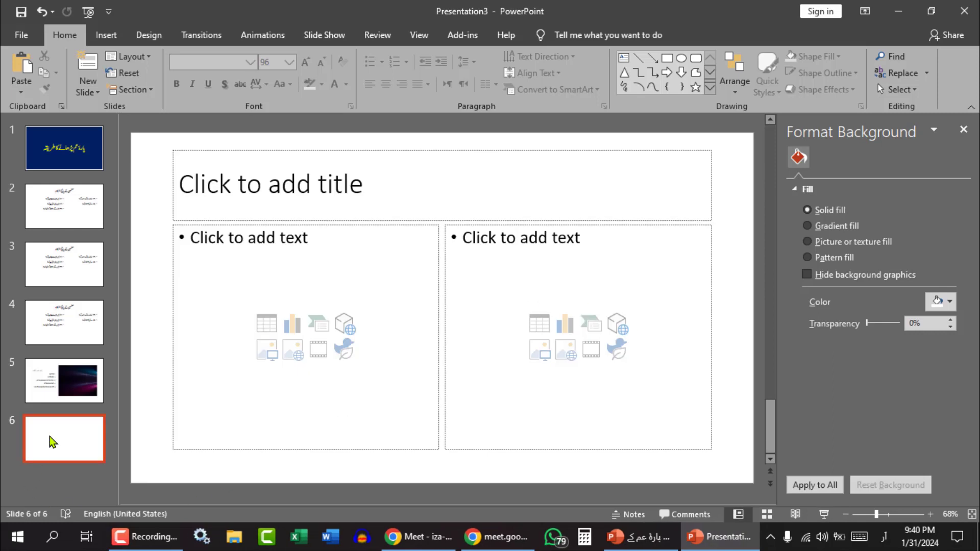
Hide slide 4, the last of the three identical Urdu two-column slides, from the slide show
left_click(48, 212)
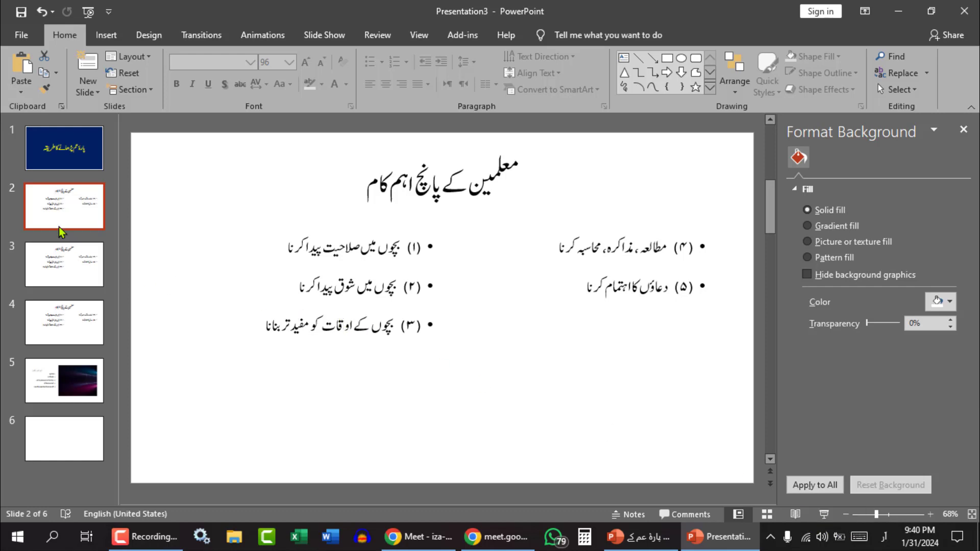
left_click(53, 261)
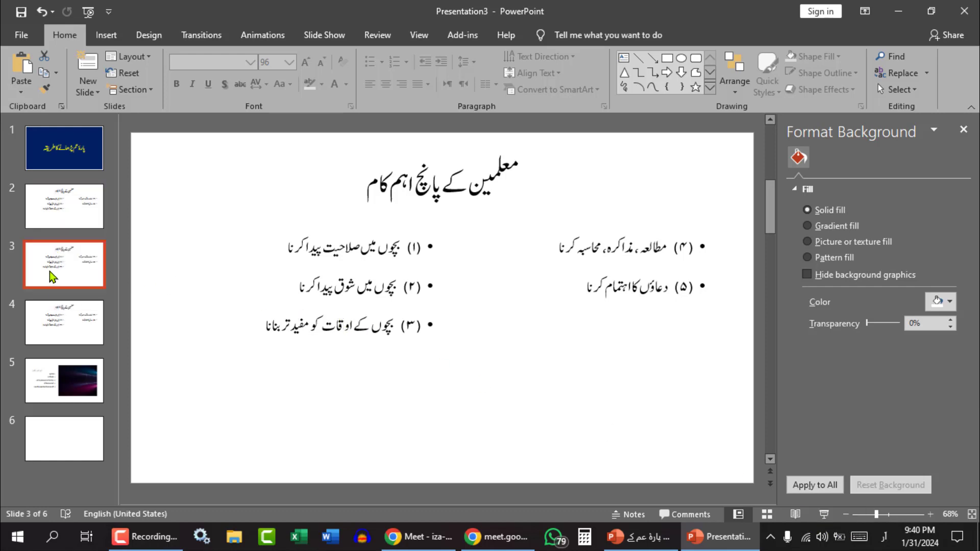
right_click(50, 271)
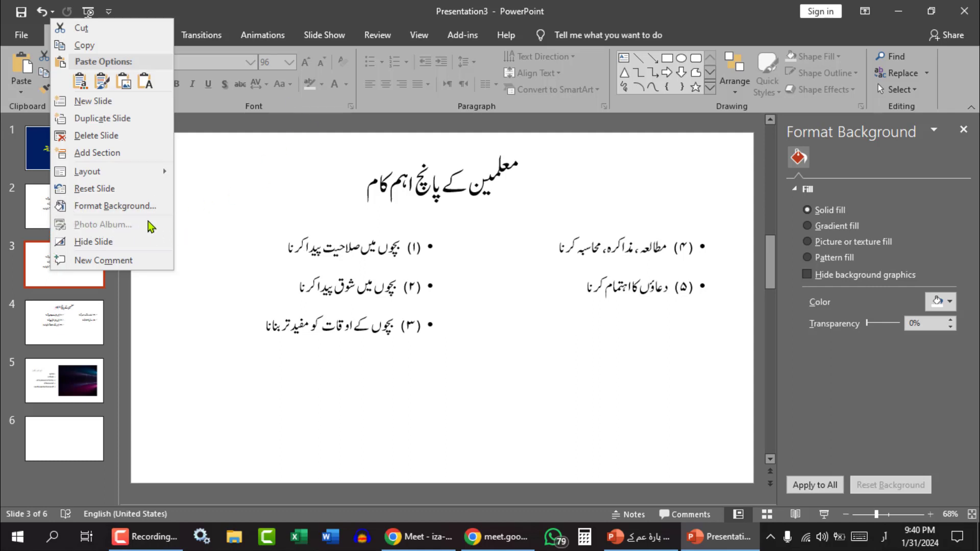
left_click(67, 339)
left_click(56, 329)
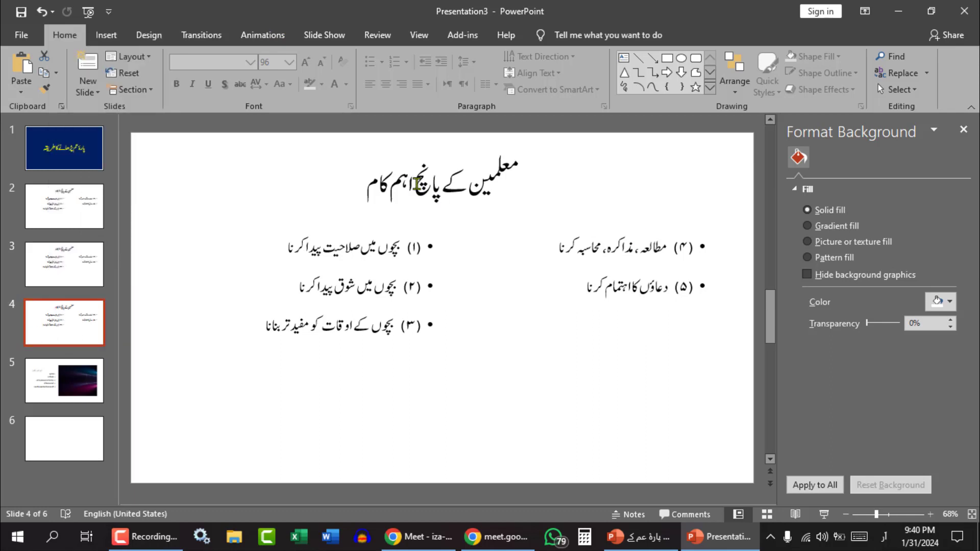
right_click(70, 316)
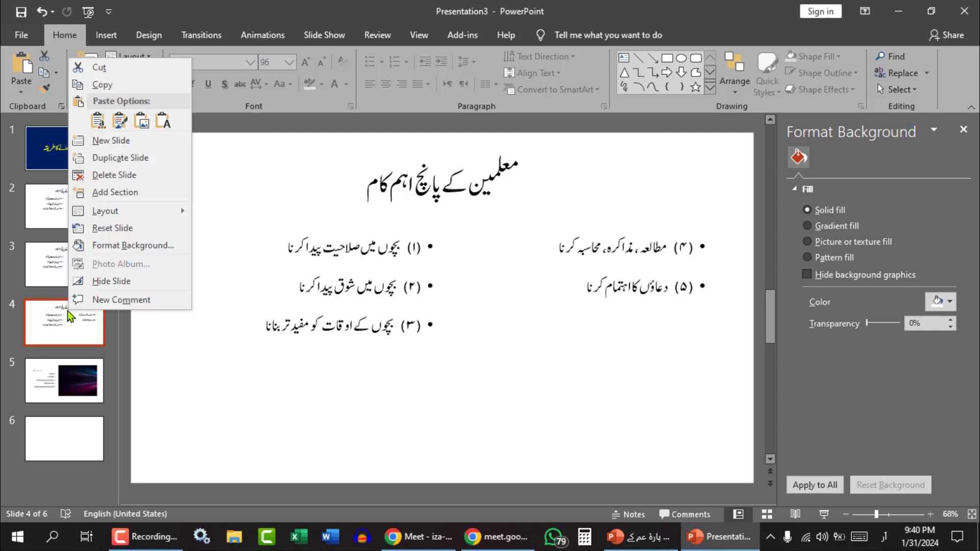
left_click(122, 282)
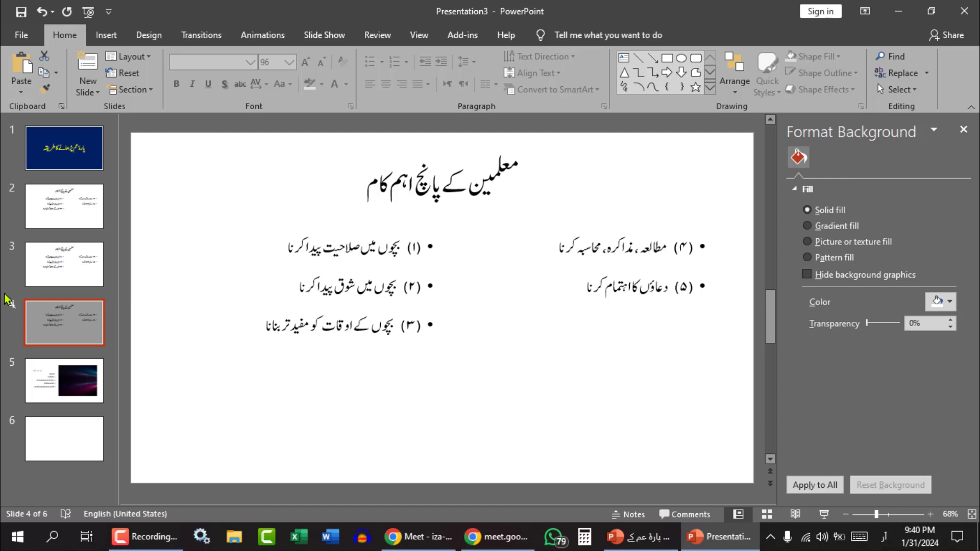
left_click_drag(145, 287, 2, 319)
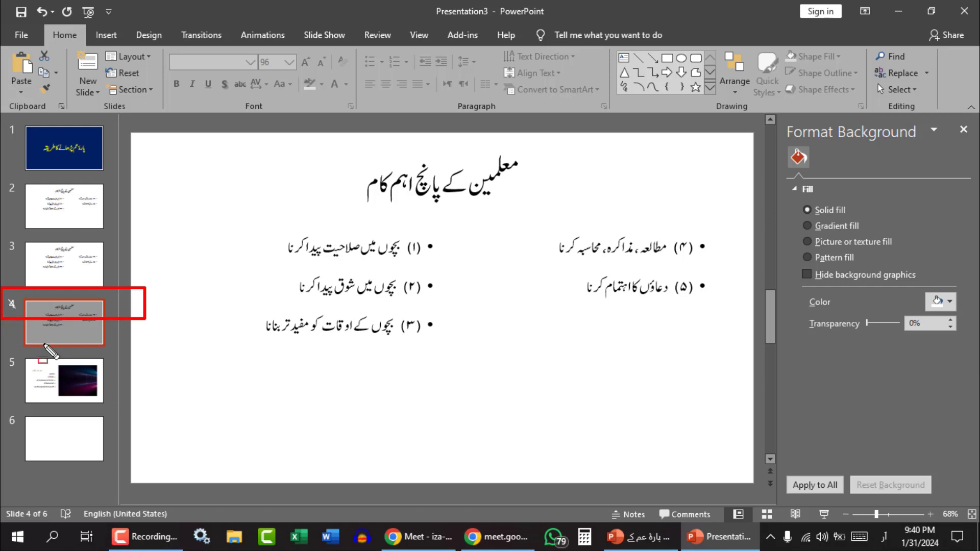
key("Escape")
left_click(50, 330)
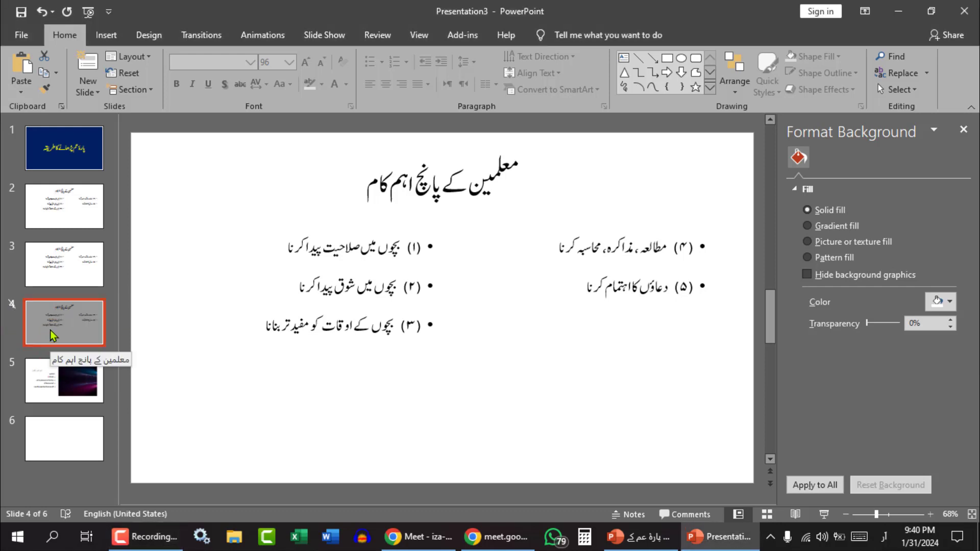
right_click(50, 330)
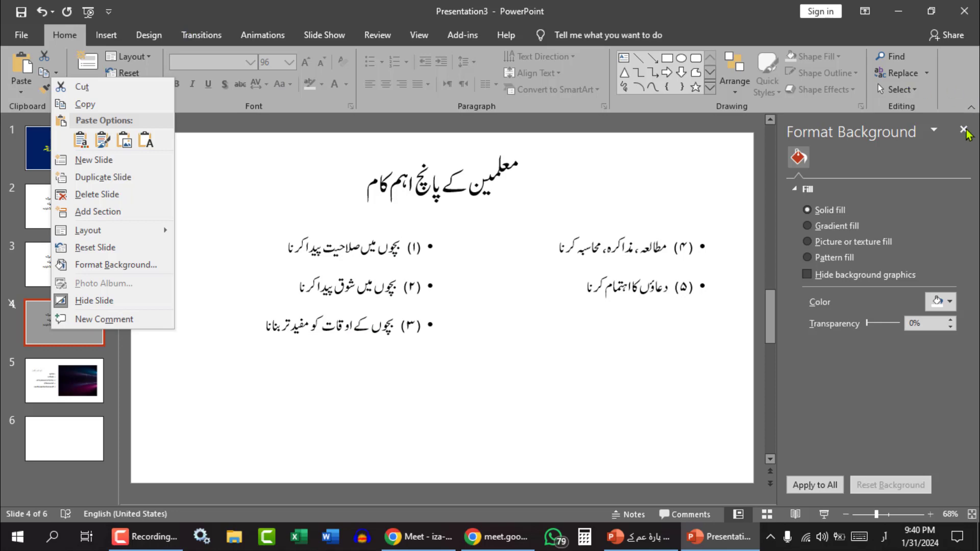
key("Escape")
left_click(53, 206)
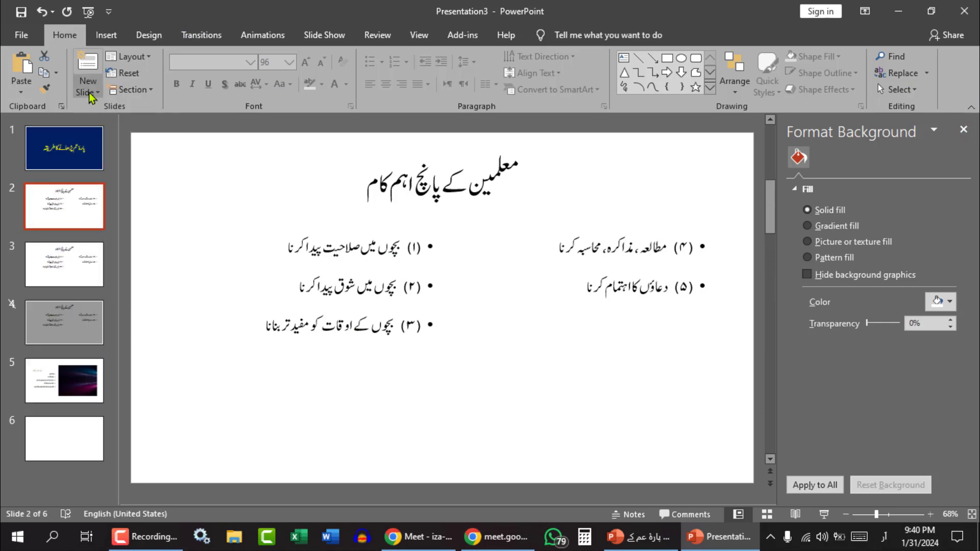
left_click(88, 92)
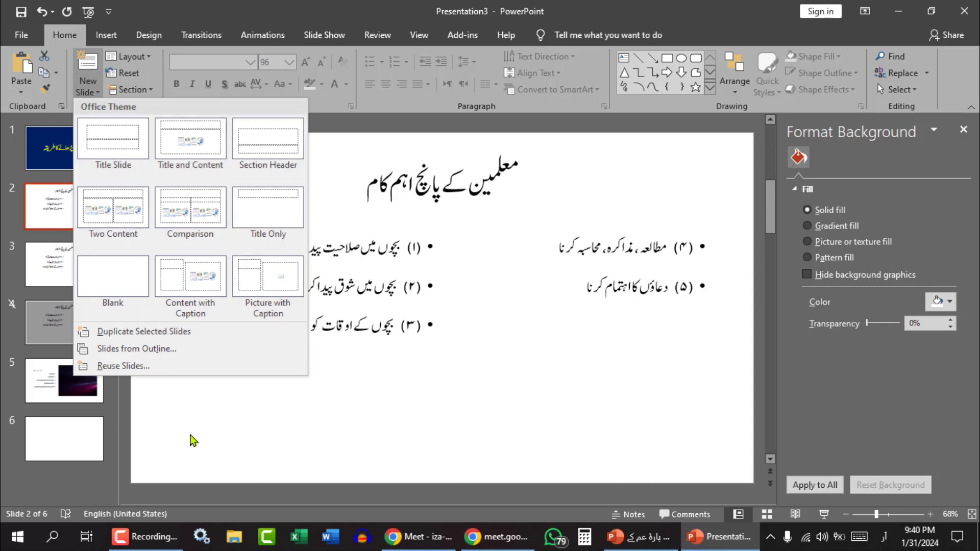
left_click(247, 459)
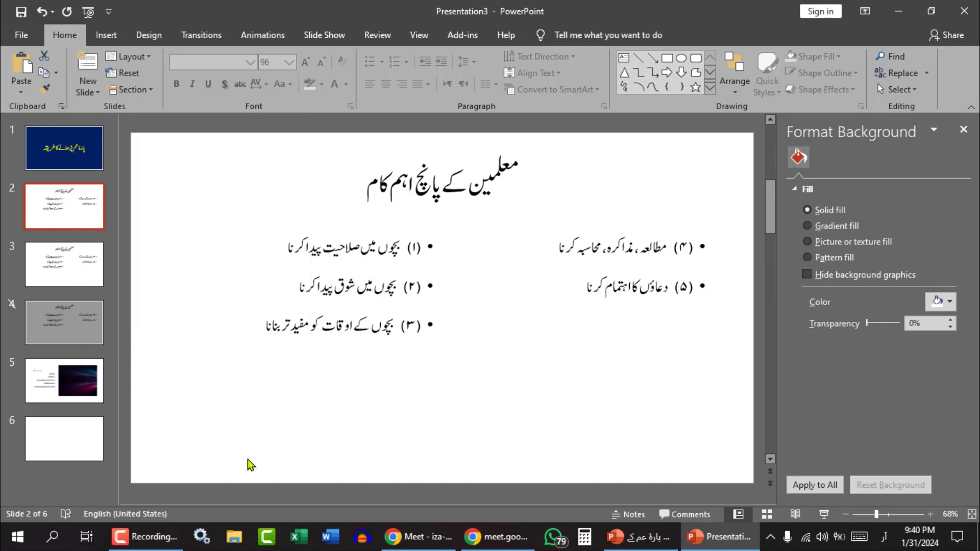
left_click(150, 60)
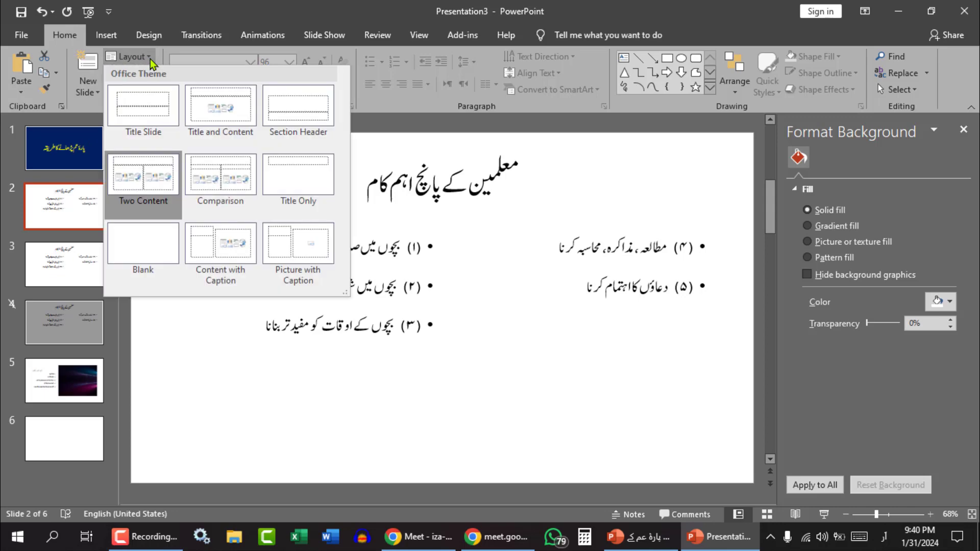
left_click(254, 418)
Change the layout of the empty slide 6 to Title Only
left_click(62, 453)
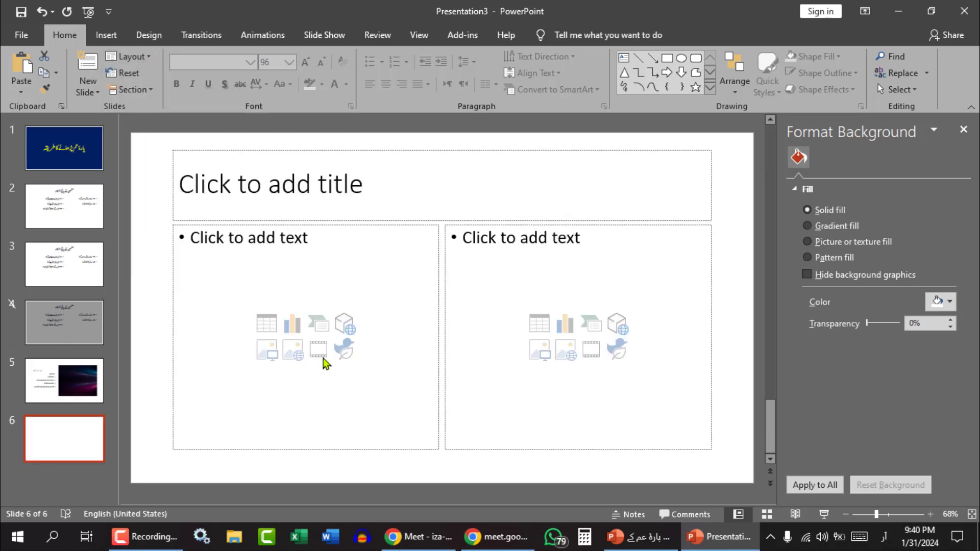
left_click(389, 150)
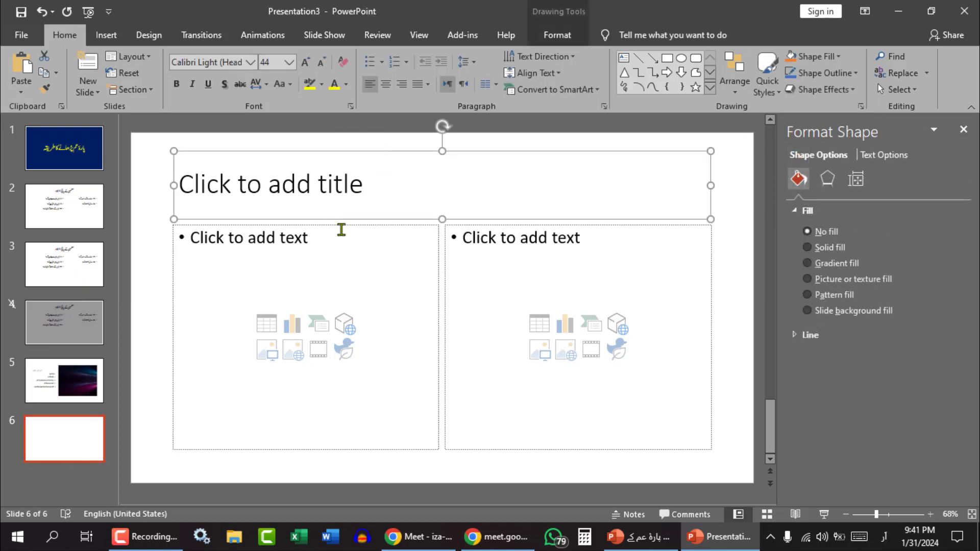
left_click(130, 57)
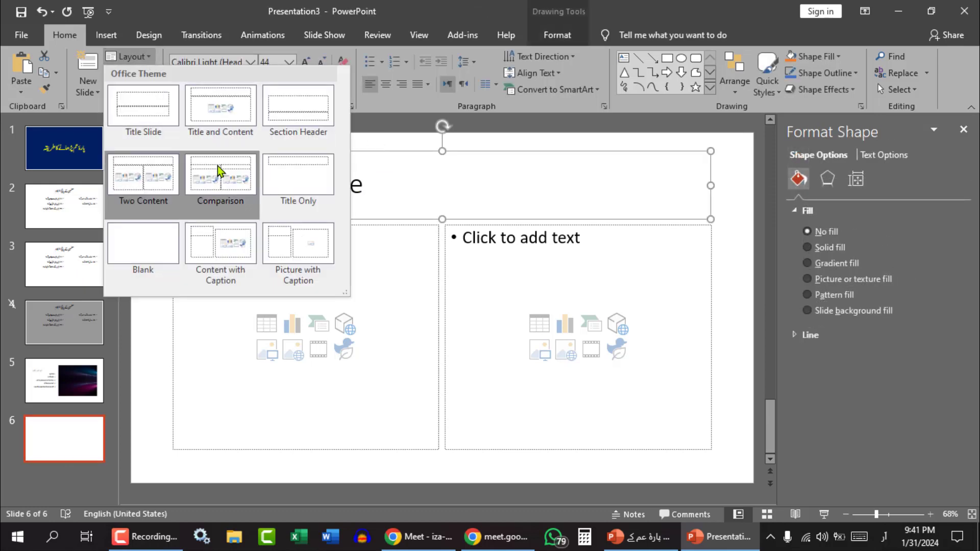
left_click(284, 180)
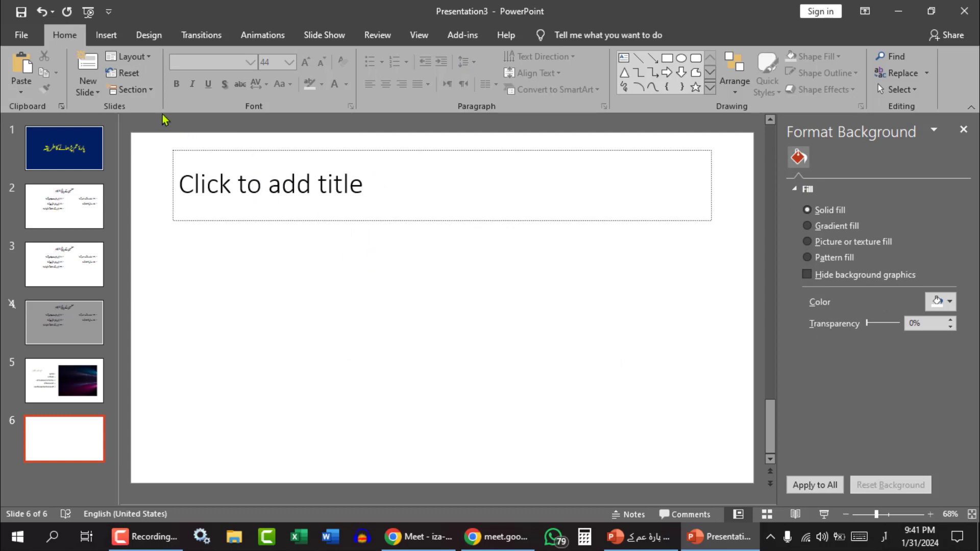
Apply the Content with Caption layout to slide 6
left_click(148, 63)
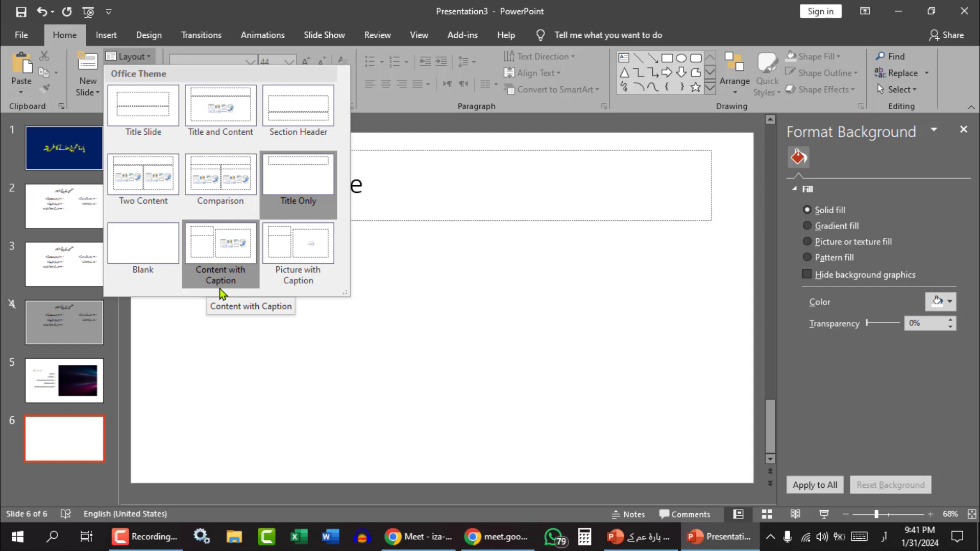
left_click(230, 246)
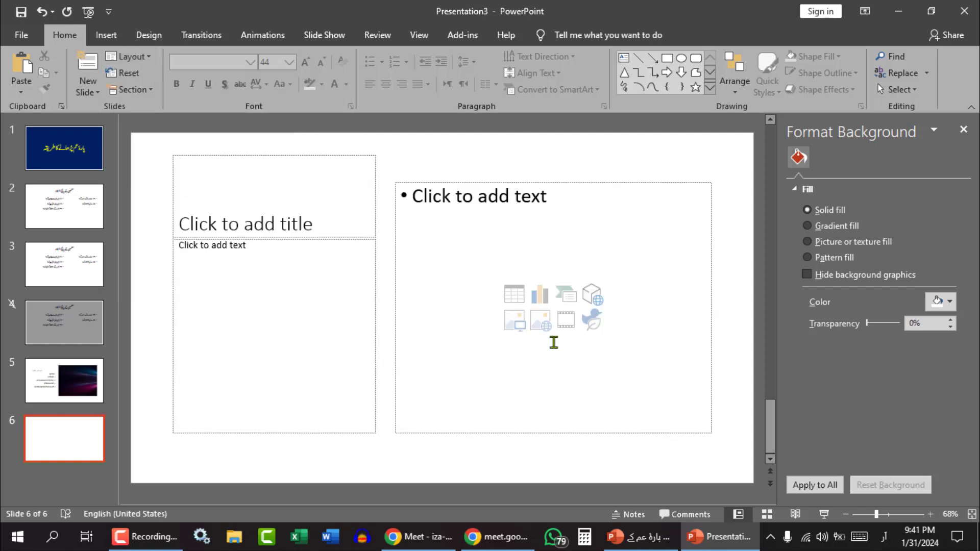
left_click(150, 58)
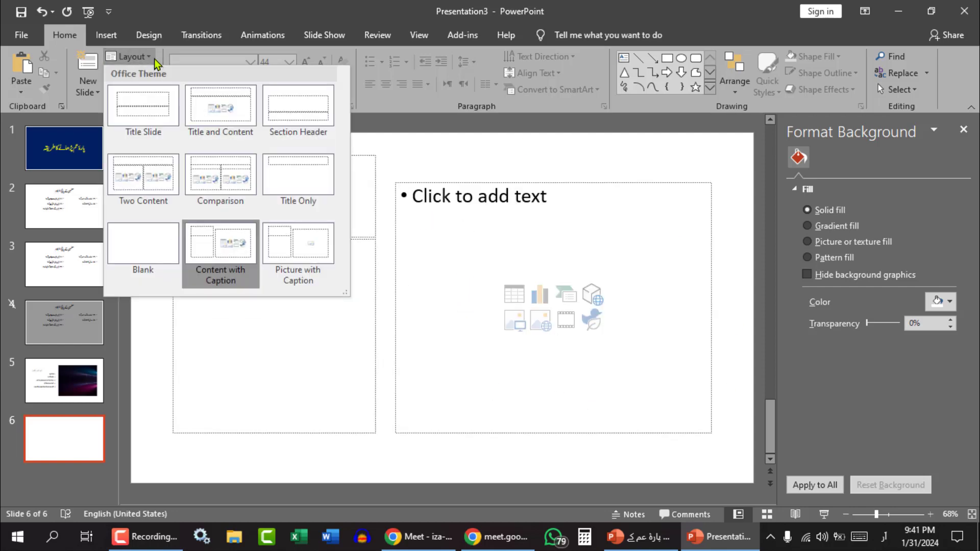
left_click(153, 60)
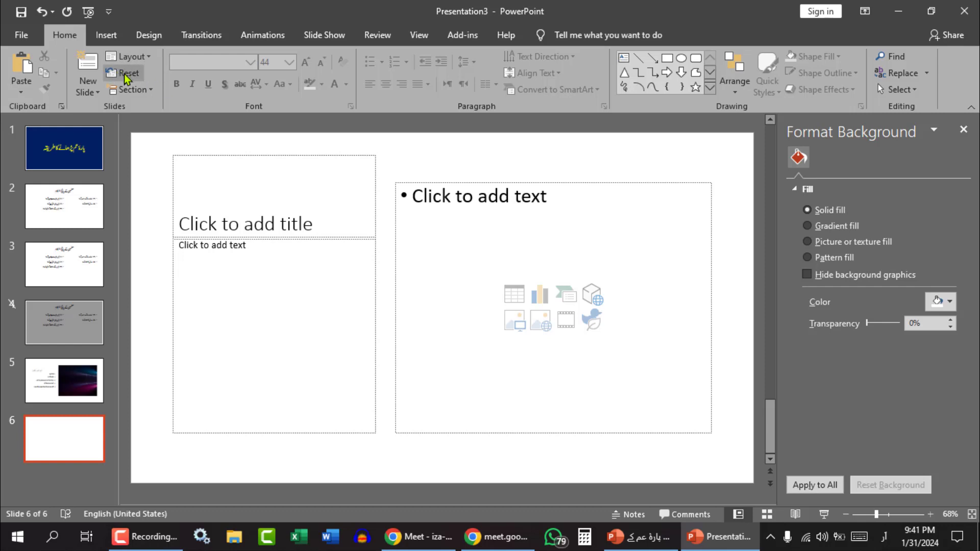